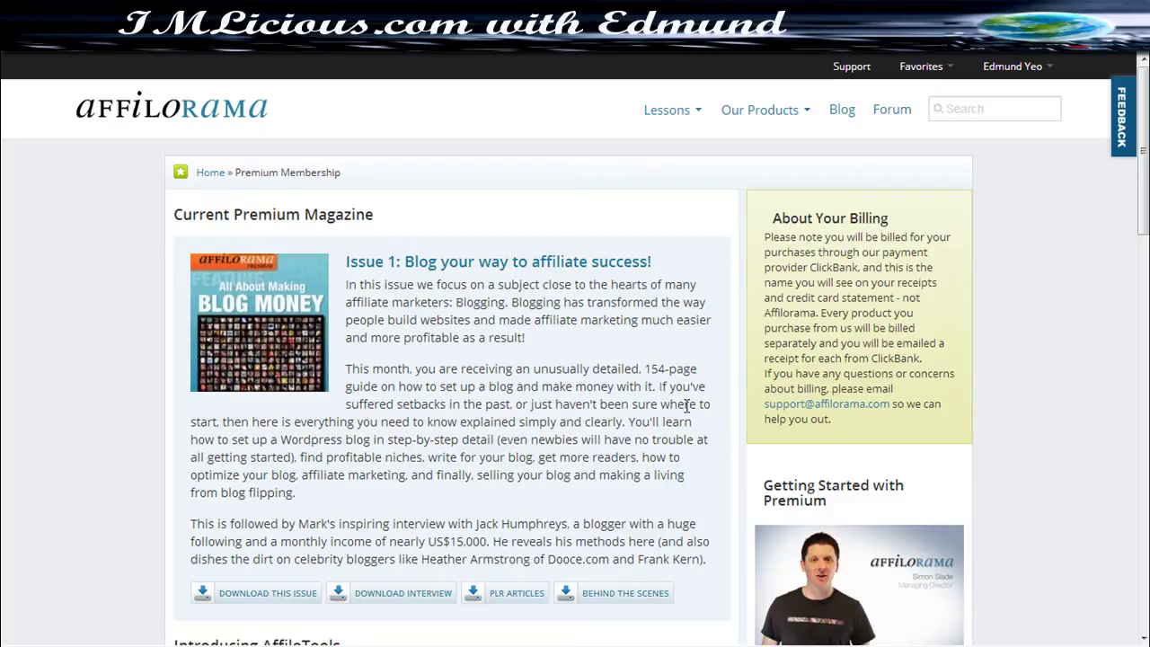
Scroll down through the Premium Membership page.
scroll(1125, 171, down, 3)
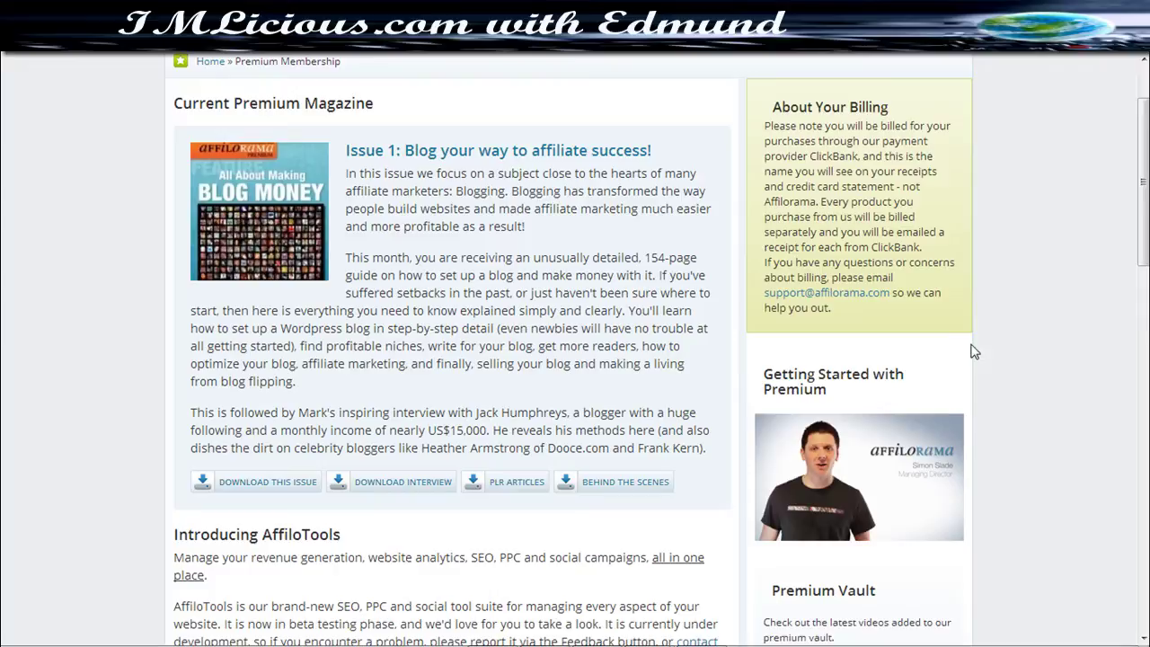
scroll(949, 230, down, 1)
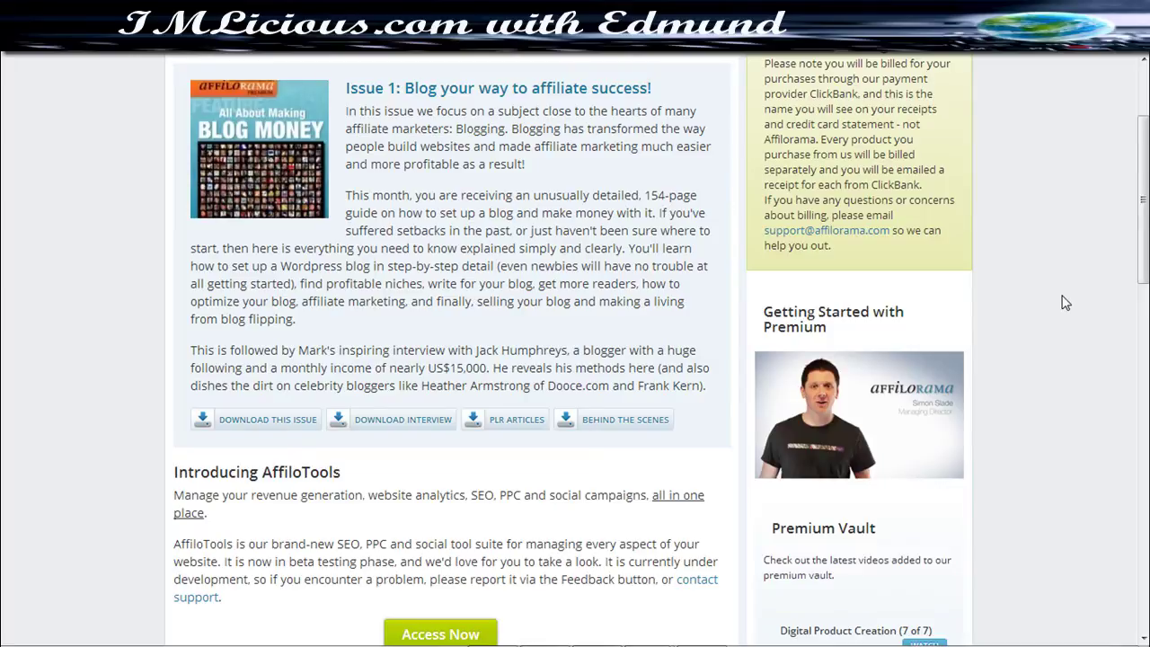
drag(1145, 215, 1145, 162)
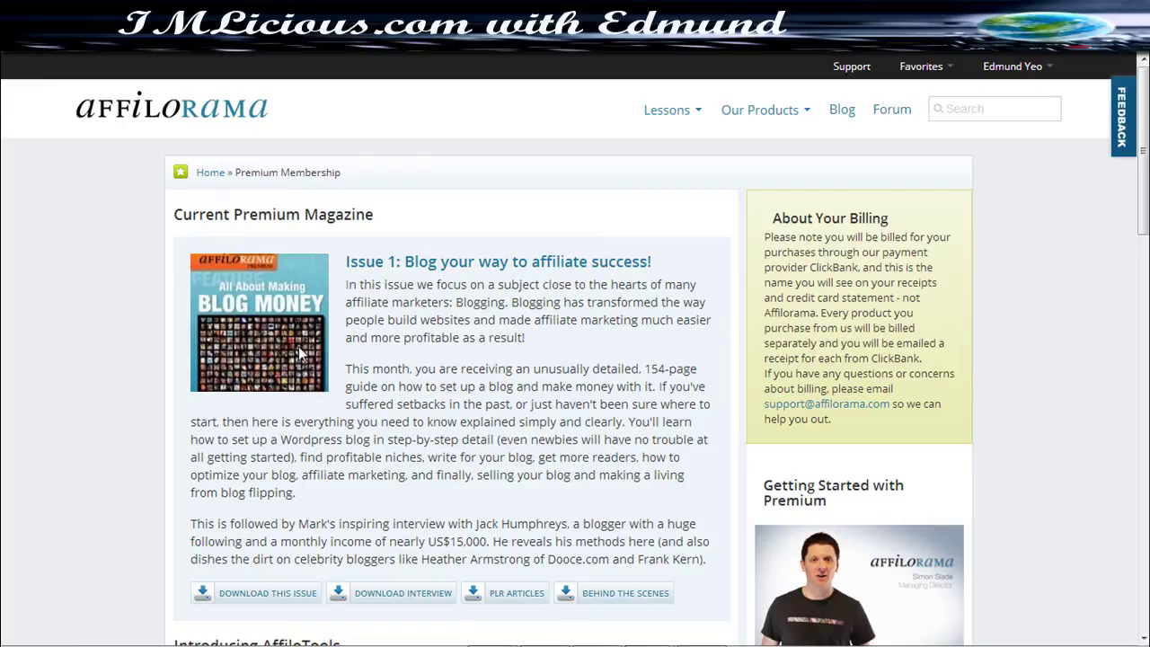
scroll(809, 423, down, 2)
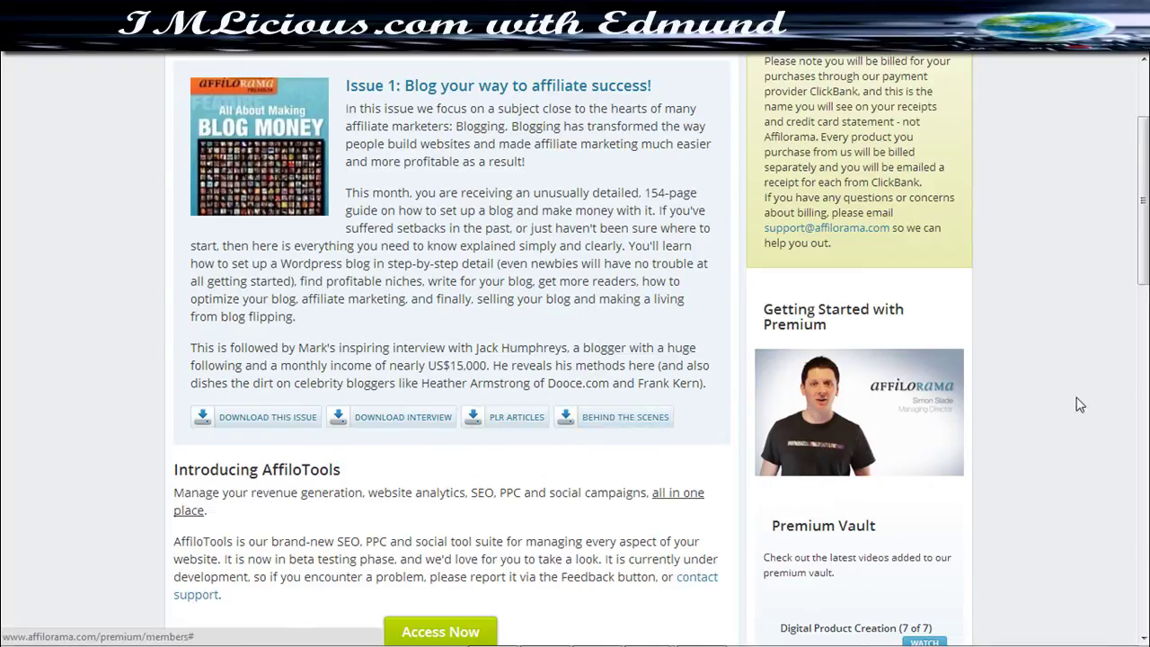
scroll(492, 385, down, 3)
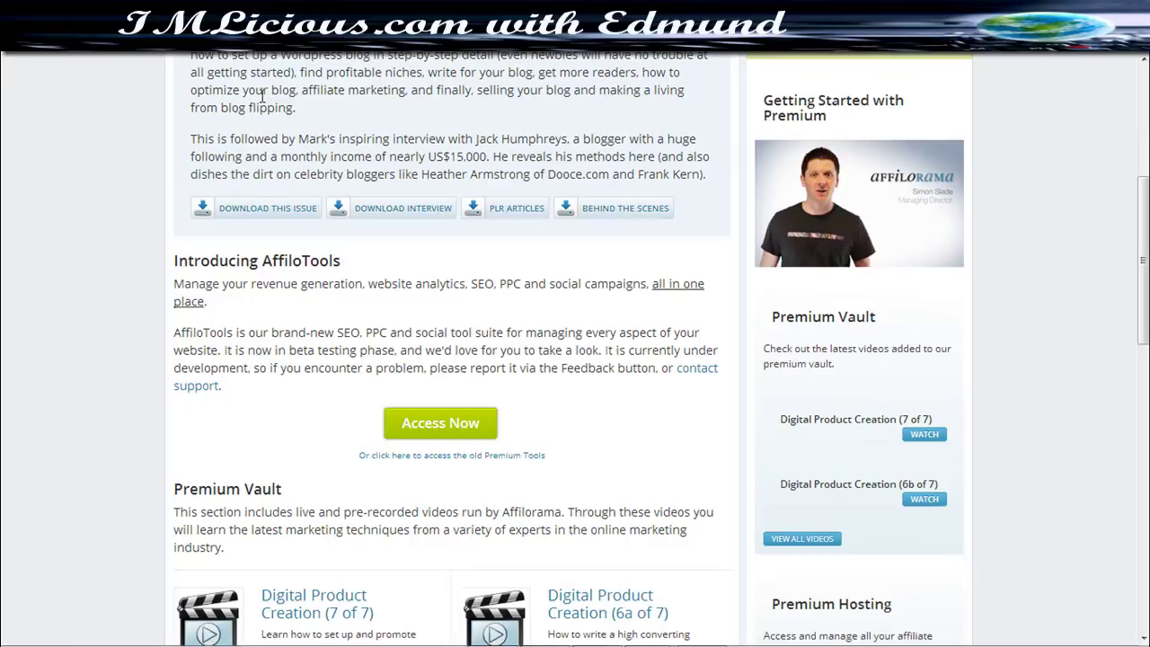
scroll(504, 483, down, 3)
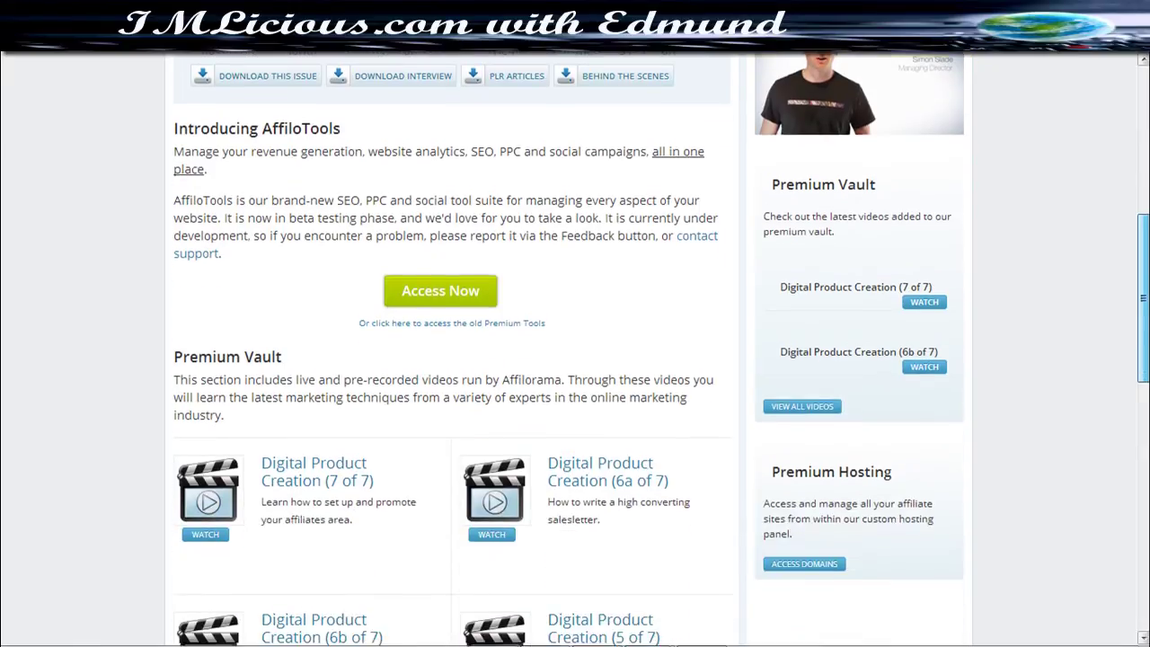
scroll(449, 360, down, 3)
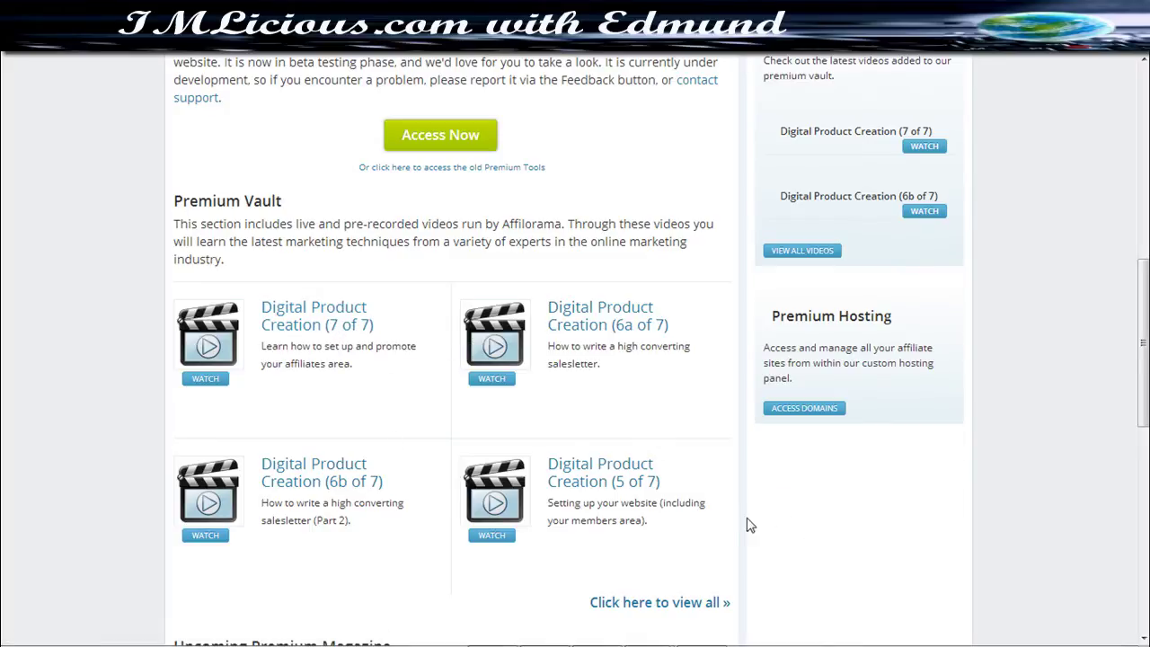
Open the full Premium Vault video list and browse through it.
click(685, 604)
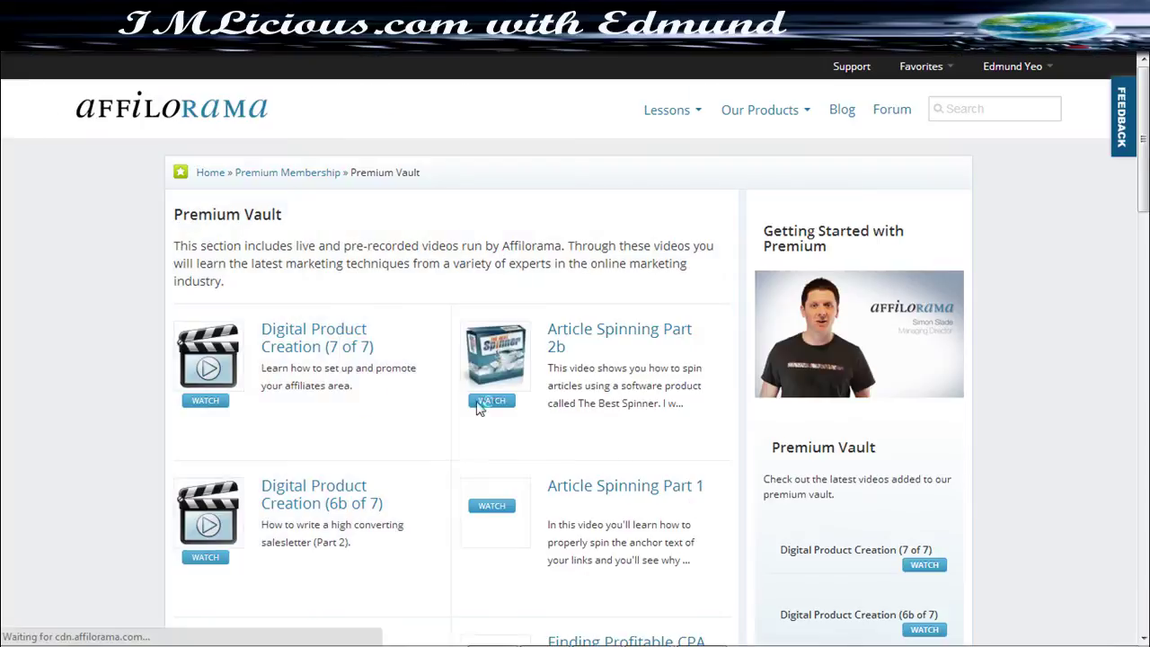
drag(1144, 117, 1145, 301)
scroll(716, 180, up, 3)
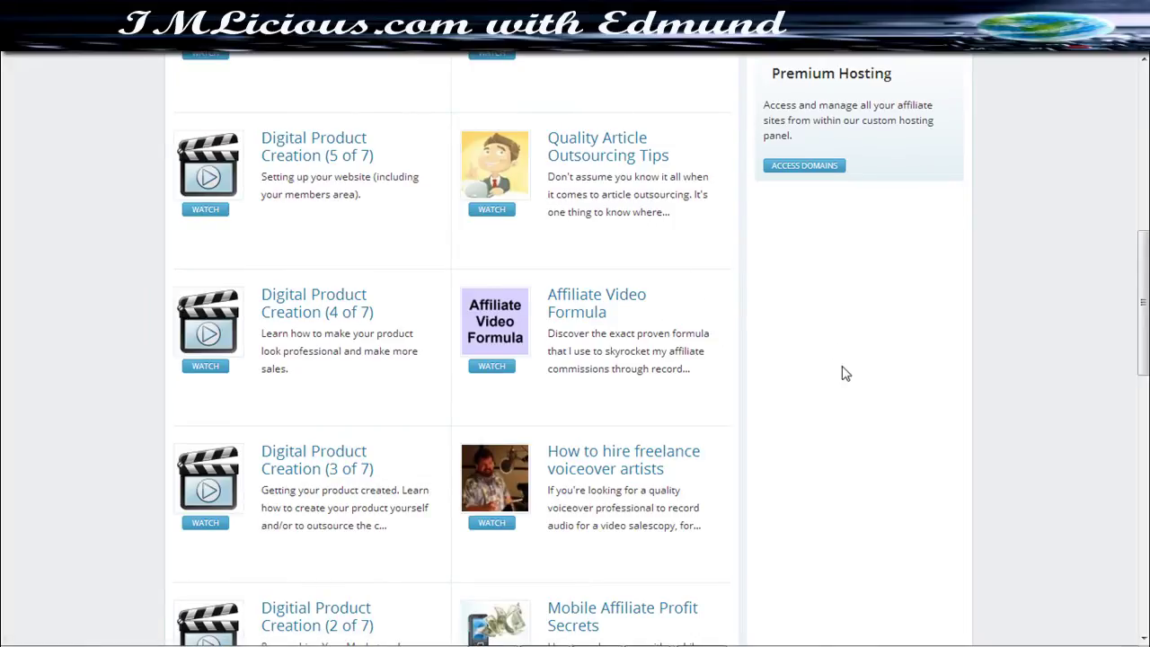
drag(1146, 346, 1148, 531)
scroll(472, 159, up, 7)
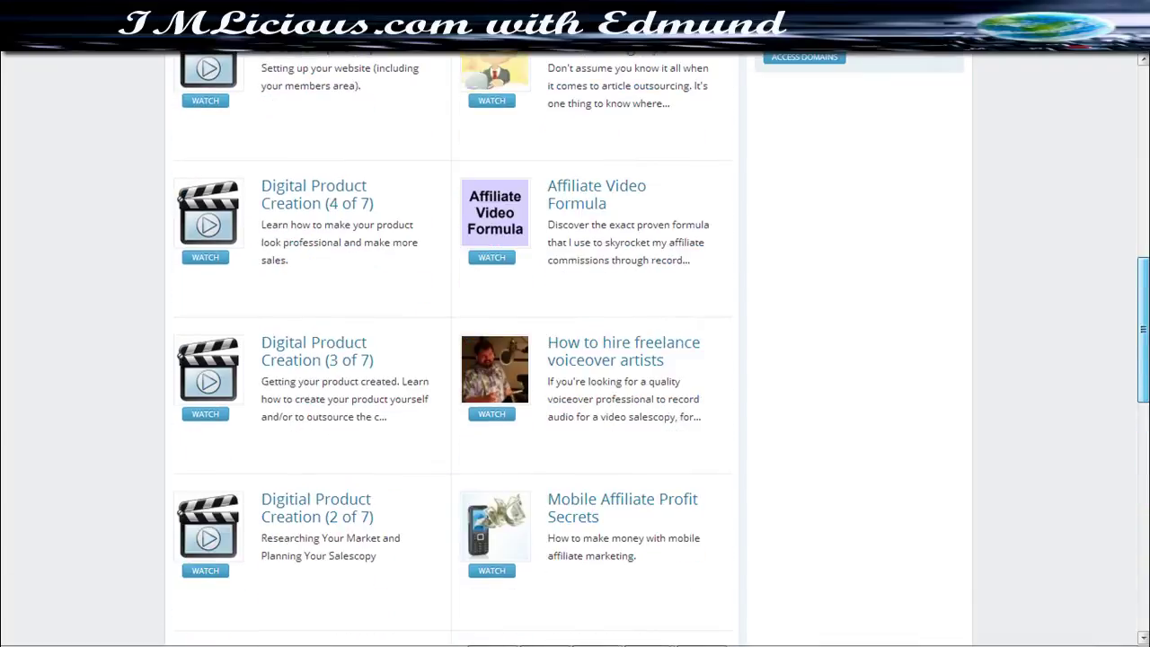
scroll(576, 349, up, 8)
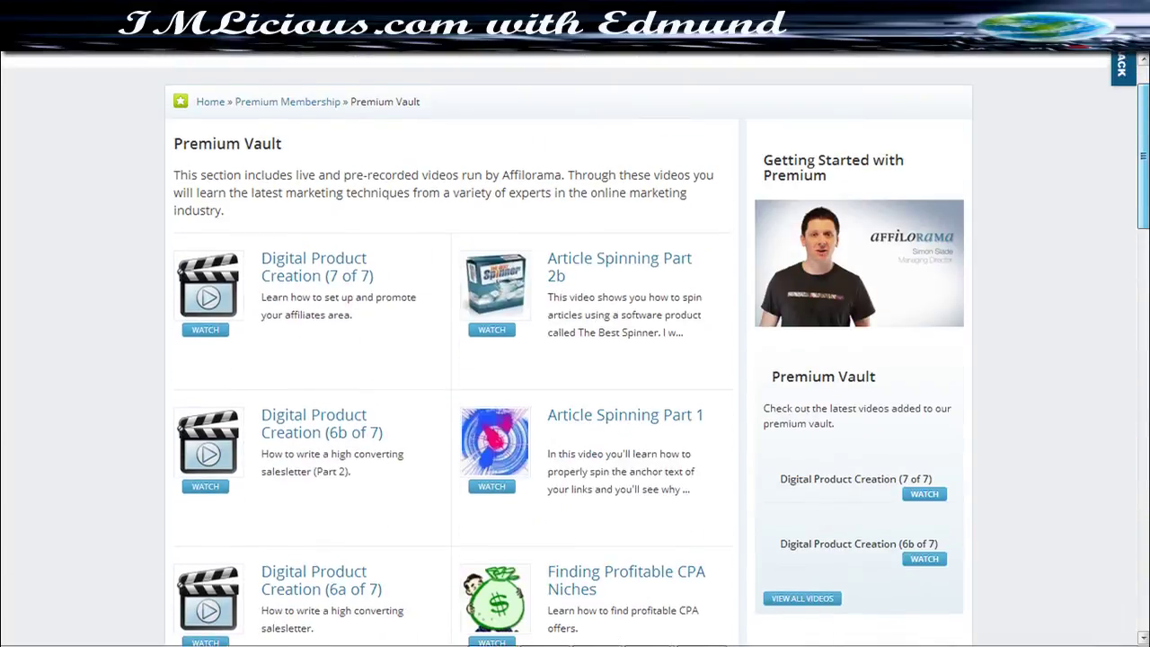
scroll(575, 349, down, 1)
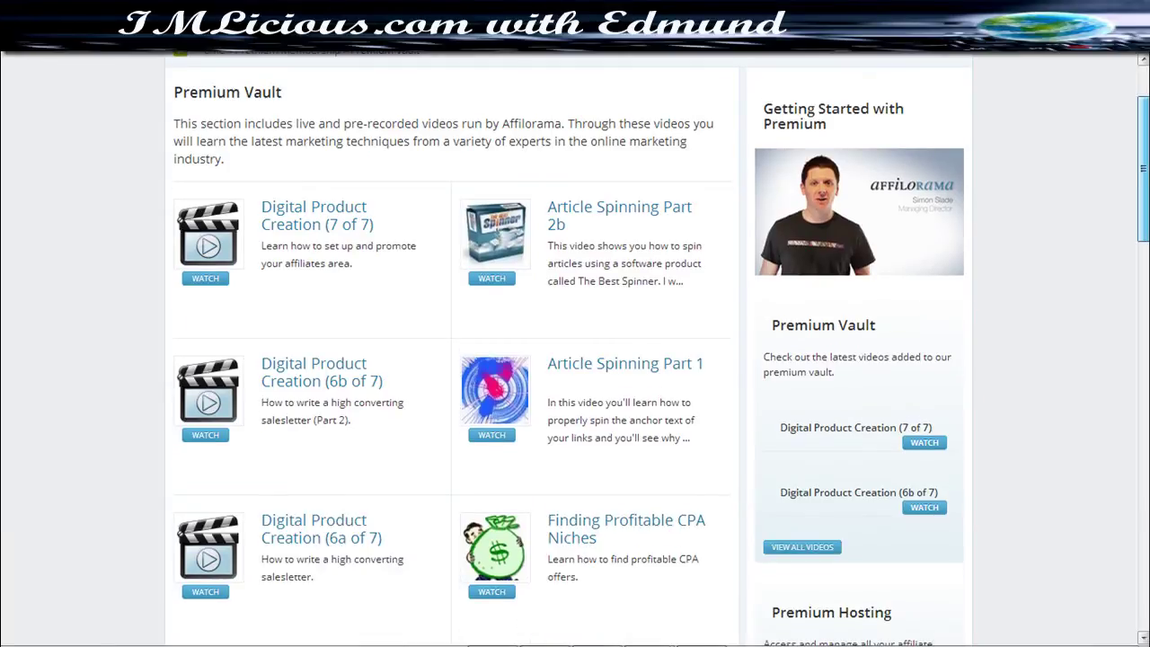
scroll(277, 180, up, 1)
scroll(938, 260, down, 6)
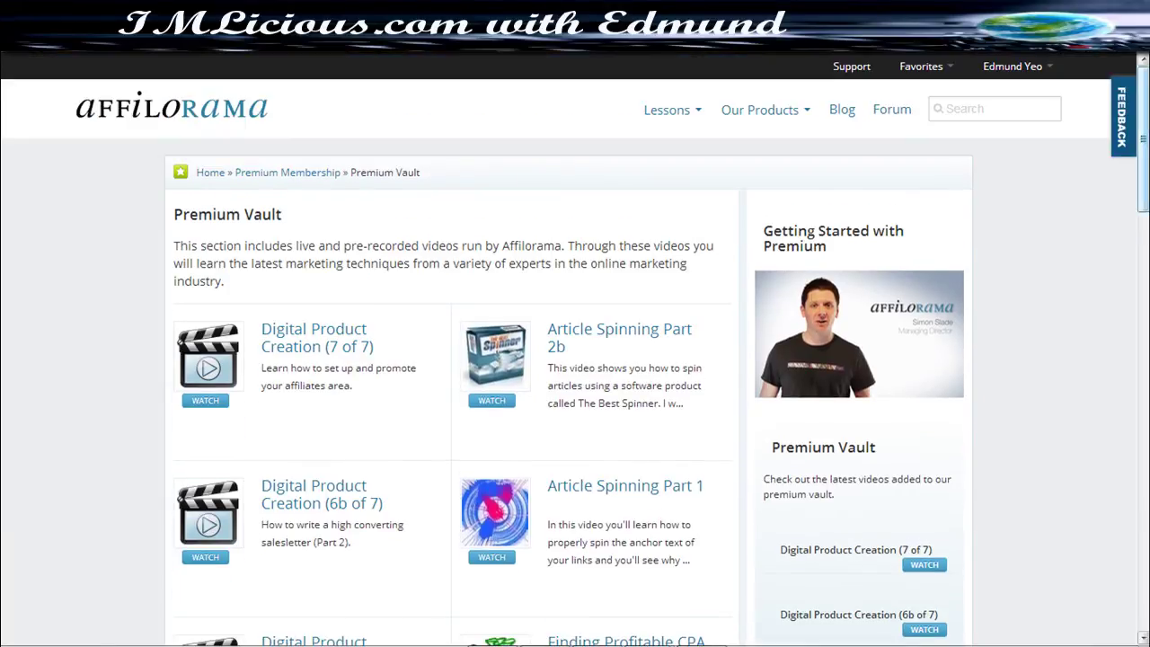
scroll(809, 360, up, 2)
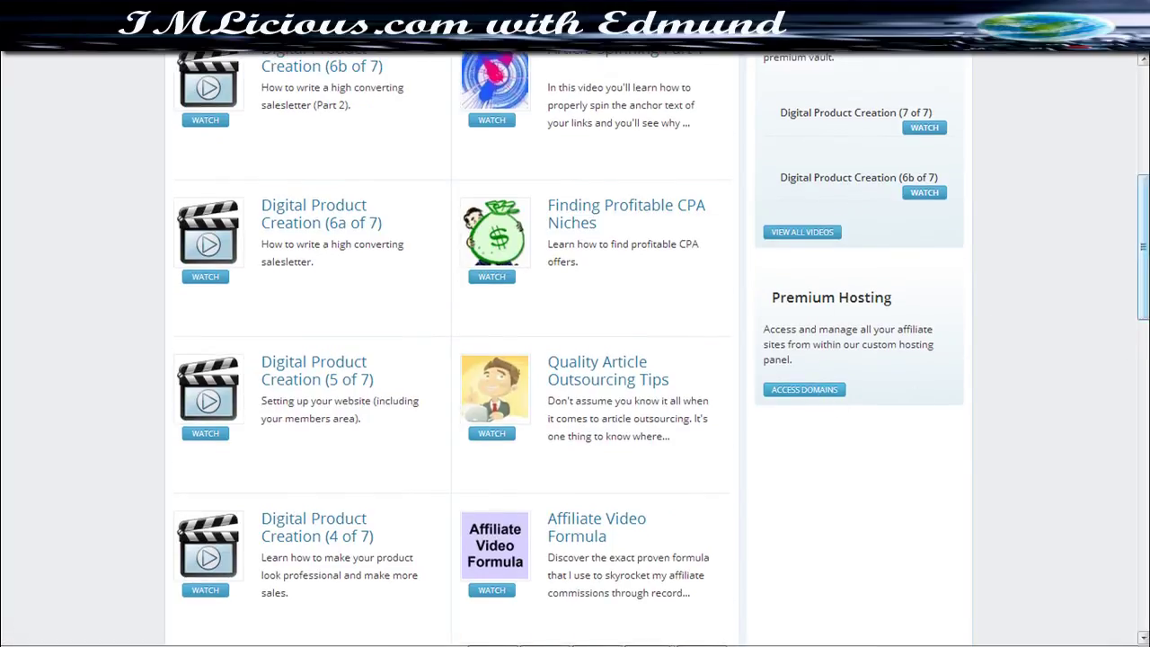
scroll(818, 359, up, 1)
scroll(575, 359, up, 1)
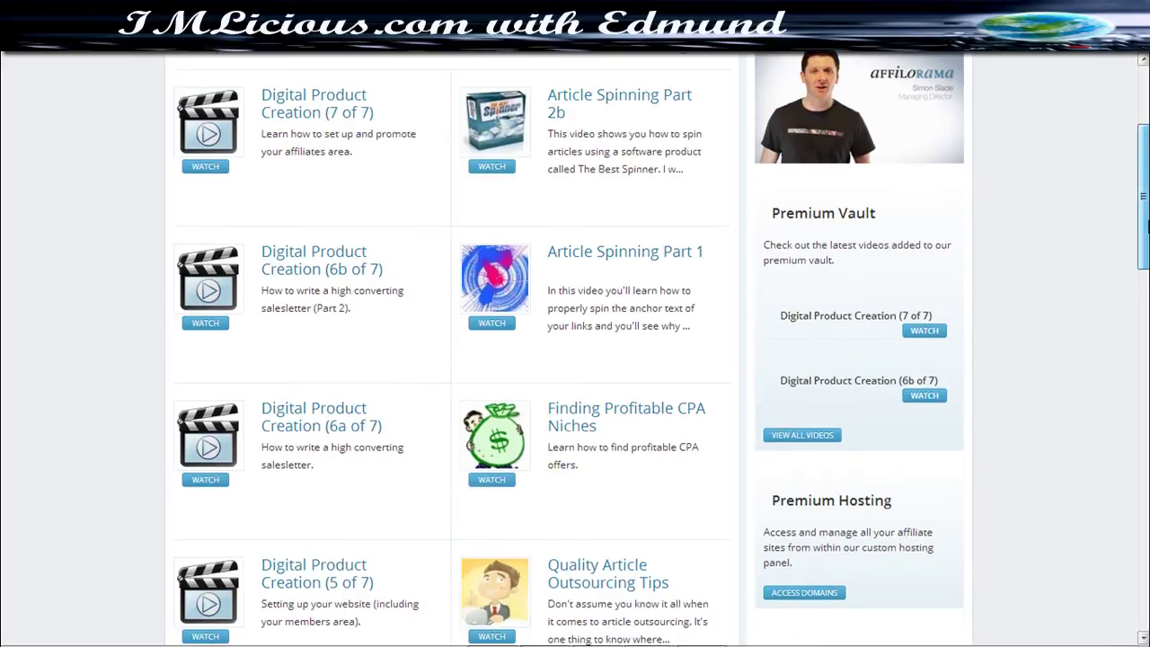
scroll(575, 360, up, 1)
scroll(1120, 467, down, 15)
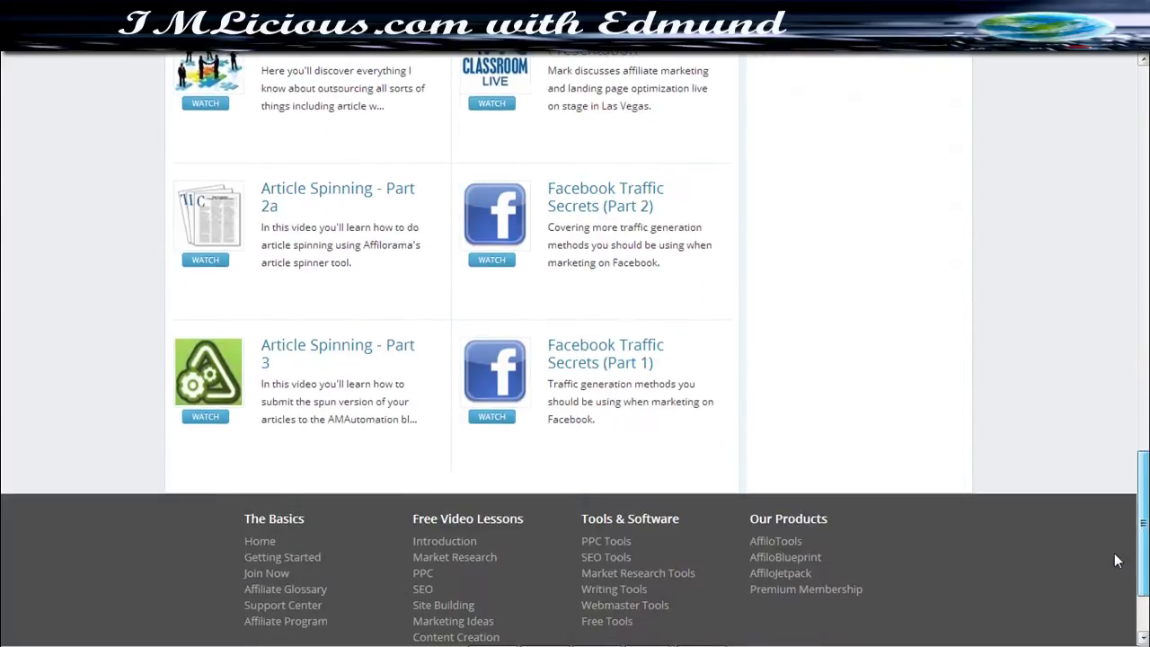
scroll(1114, 565, up, 7)
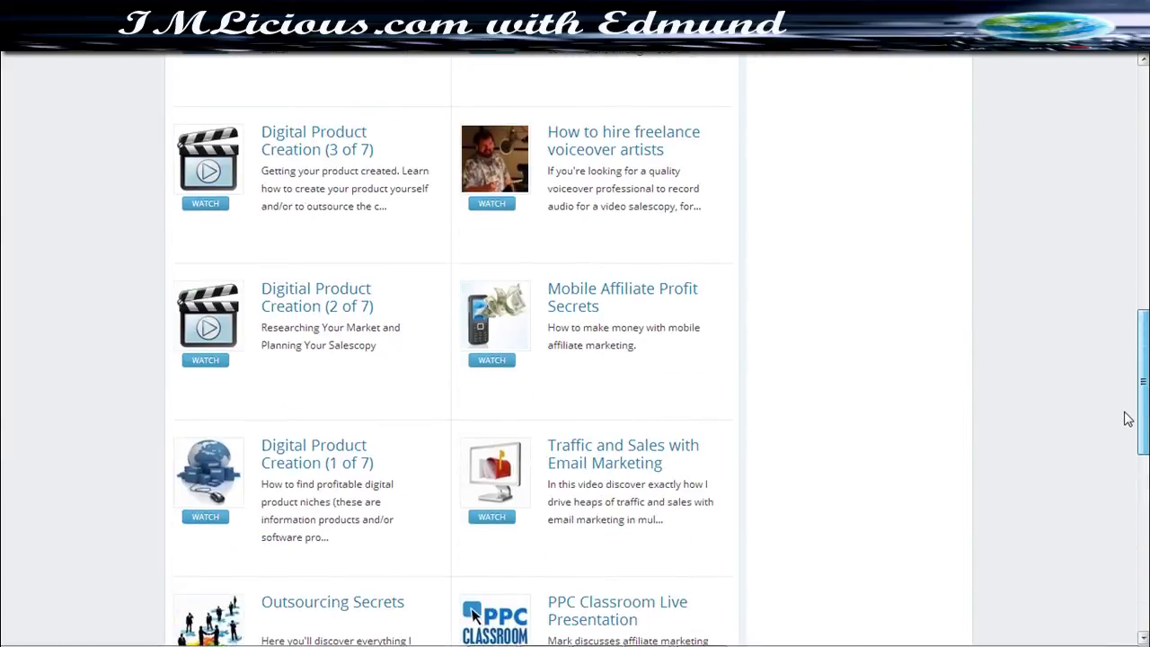
scroll(1131, 391, up, 12)
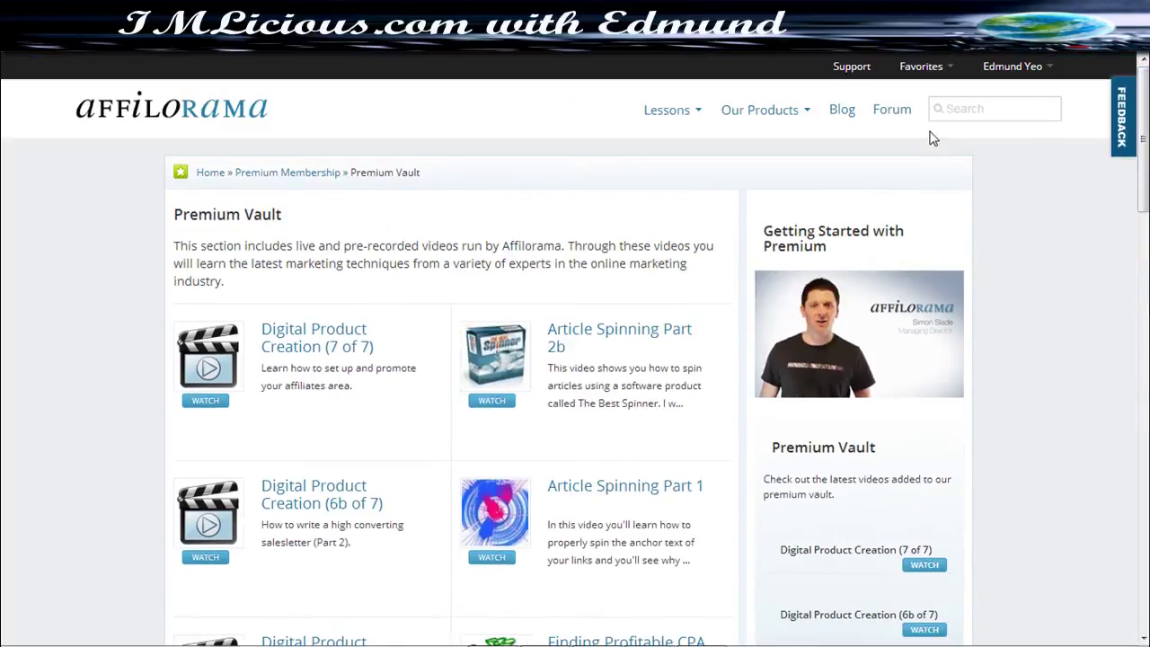
Return to the Premium Membership page through its breadcrumb link.
mouse_move(795, 116)
click(286, 175)
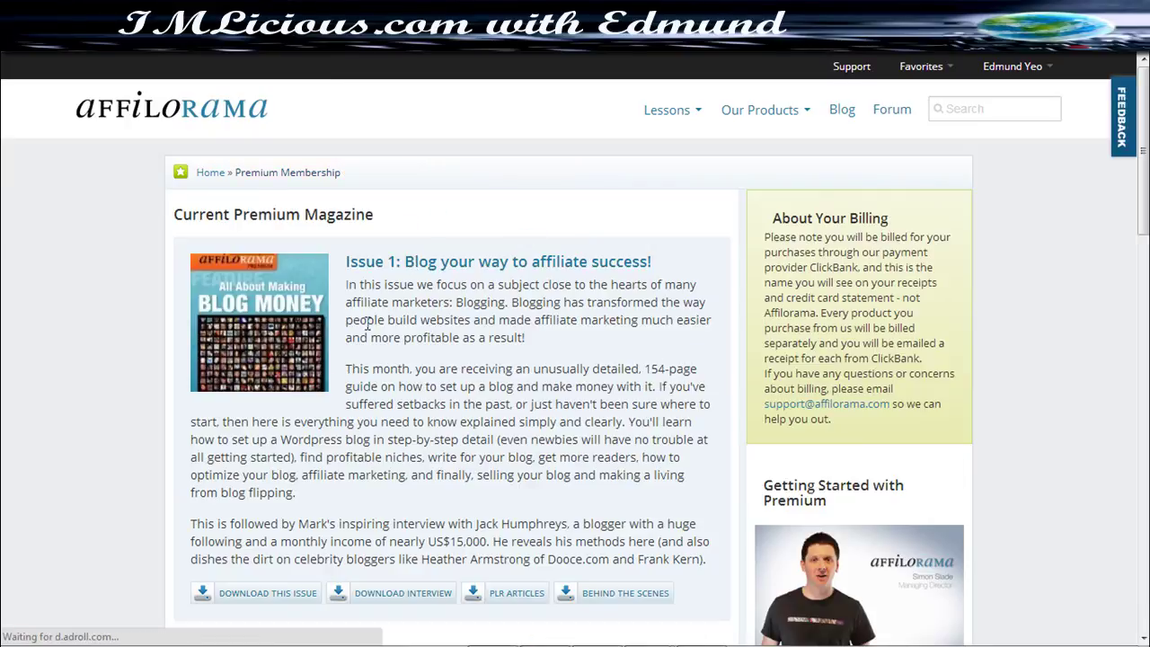
scroll(575, 360, down, 15)
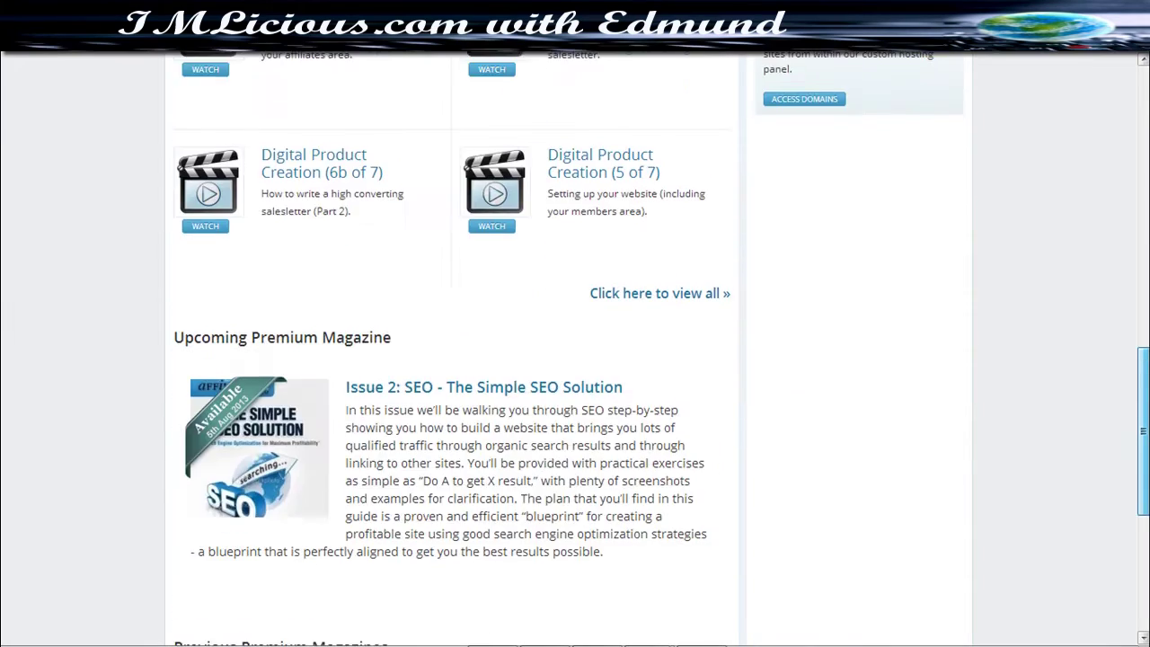
scroll(575, 359, up, 1)
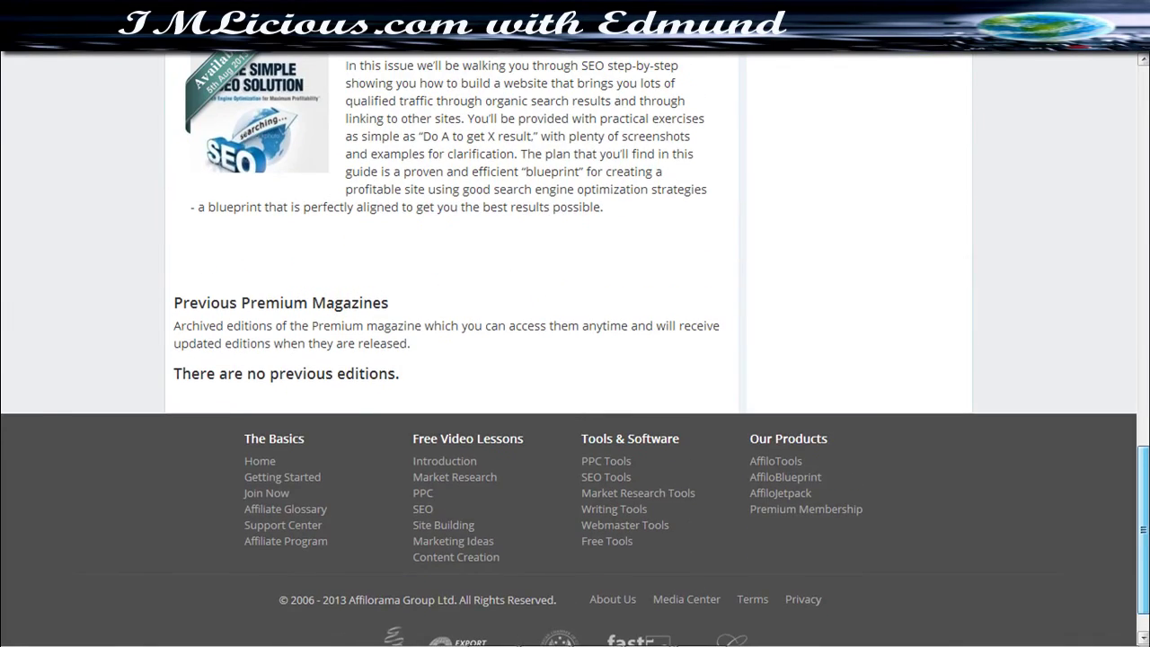
scroll(652, 179, up, 14)
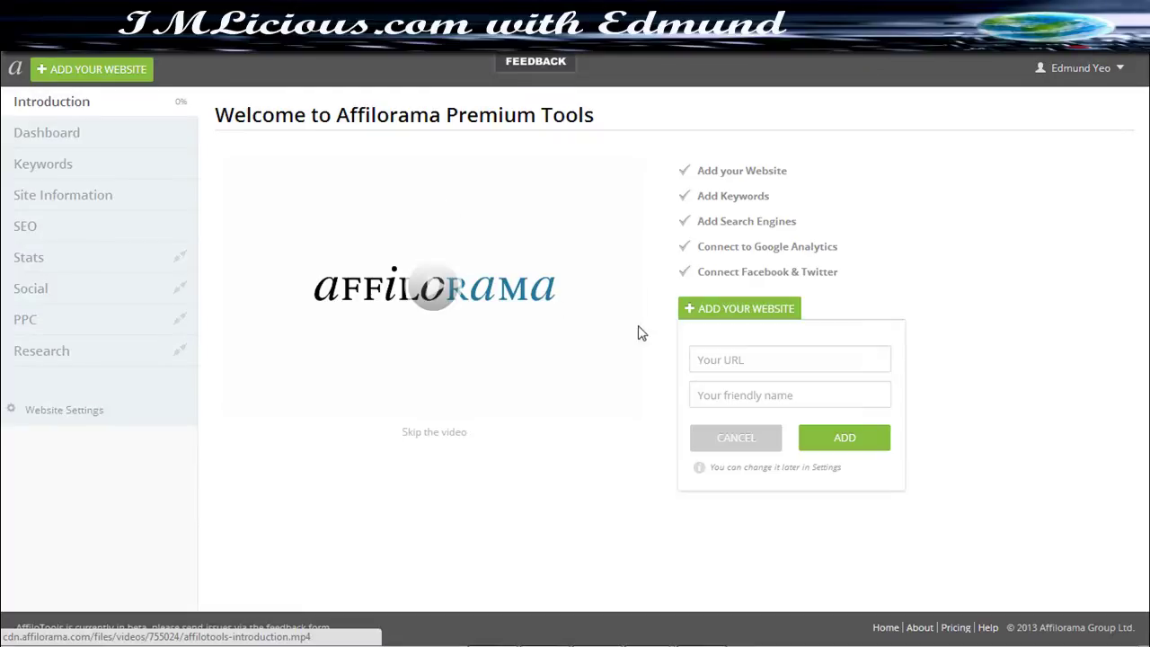
click(761, 358)
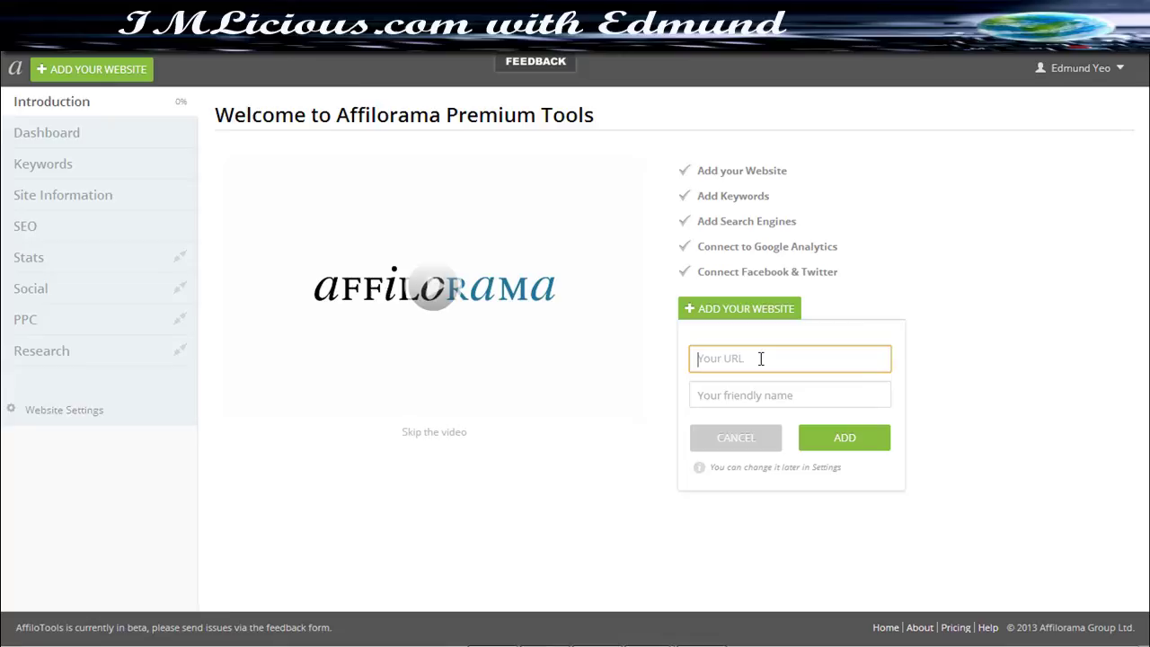
text(http://imlicious.com)
key(Tab)
text(U)
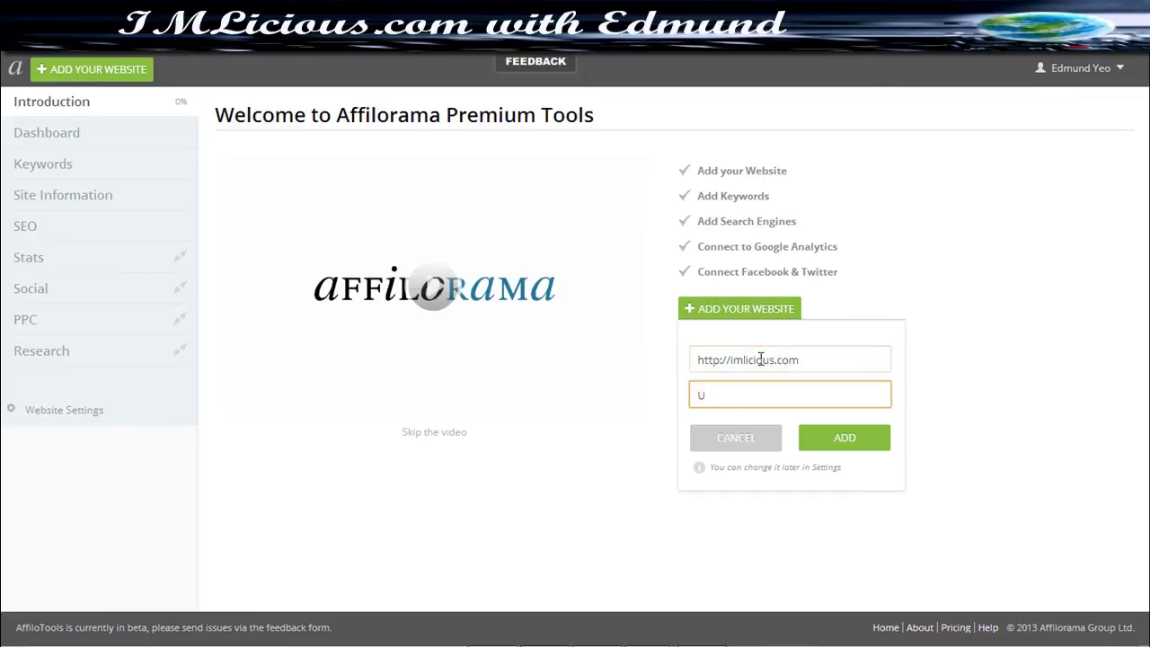
key(BackSpace)
text(IM Licioous)
click(843, 442)
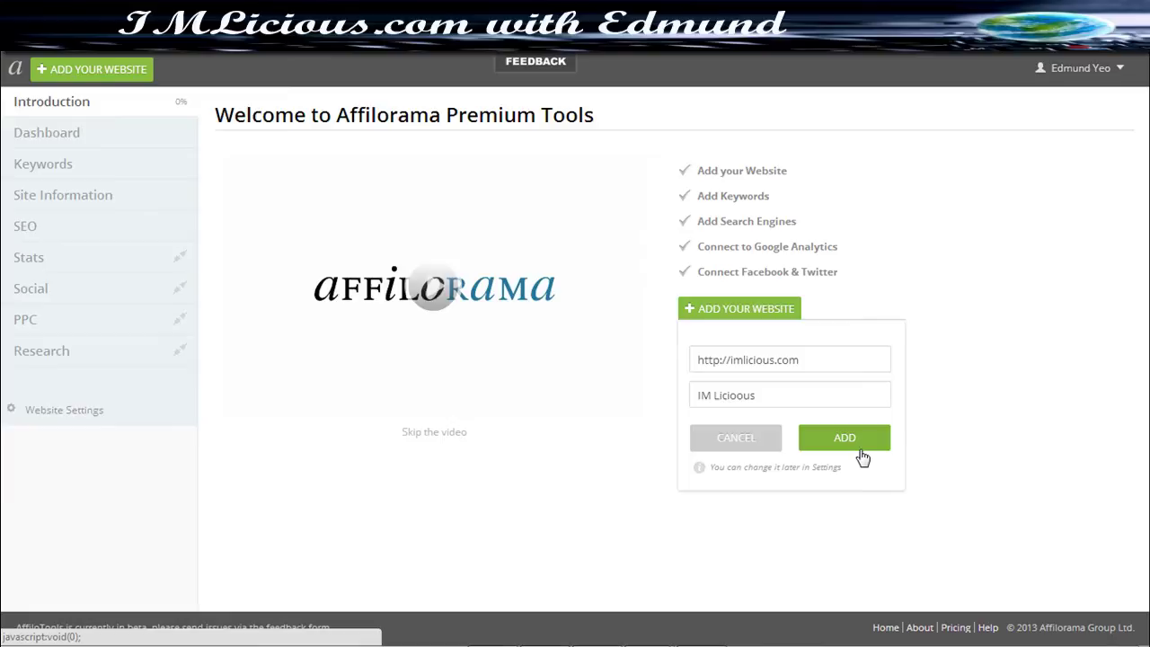
click(861, 457)
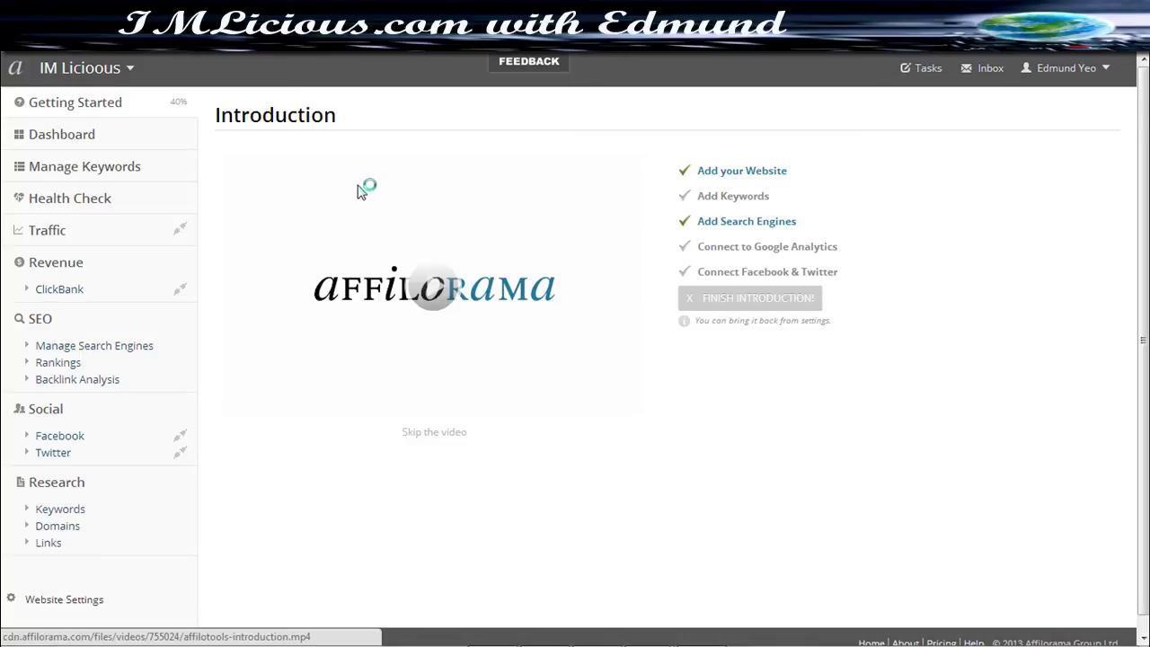
Play the IM Licioous introduction video.
click(420, 256)
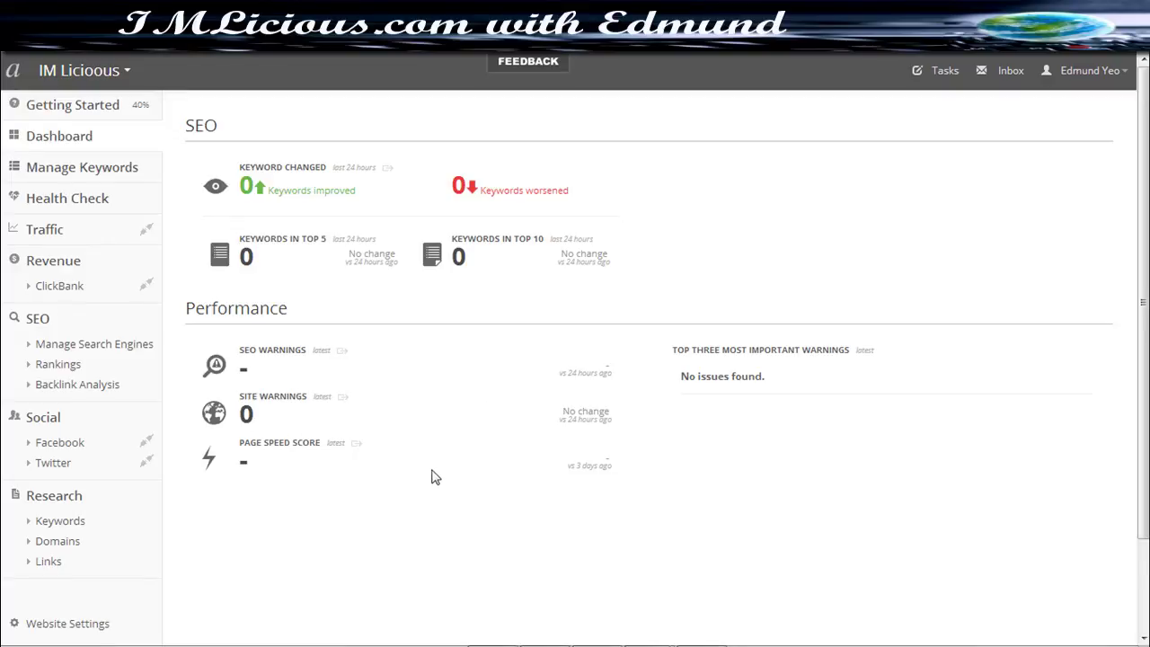
Add the keyword 'internet marketing' to the site from Manage Keywords.
click(84, 176)
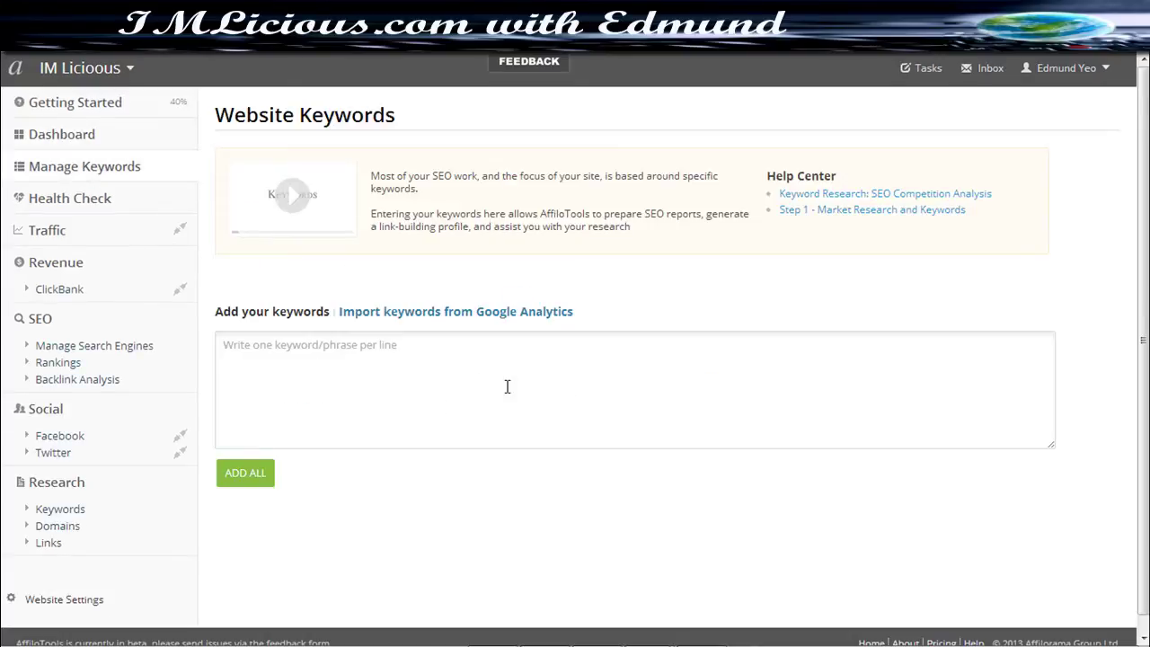
click(458, 363)
text(internet marketing)
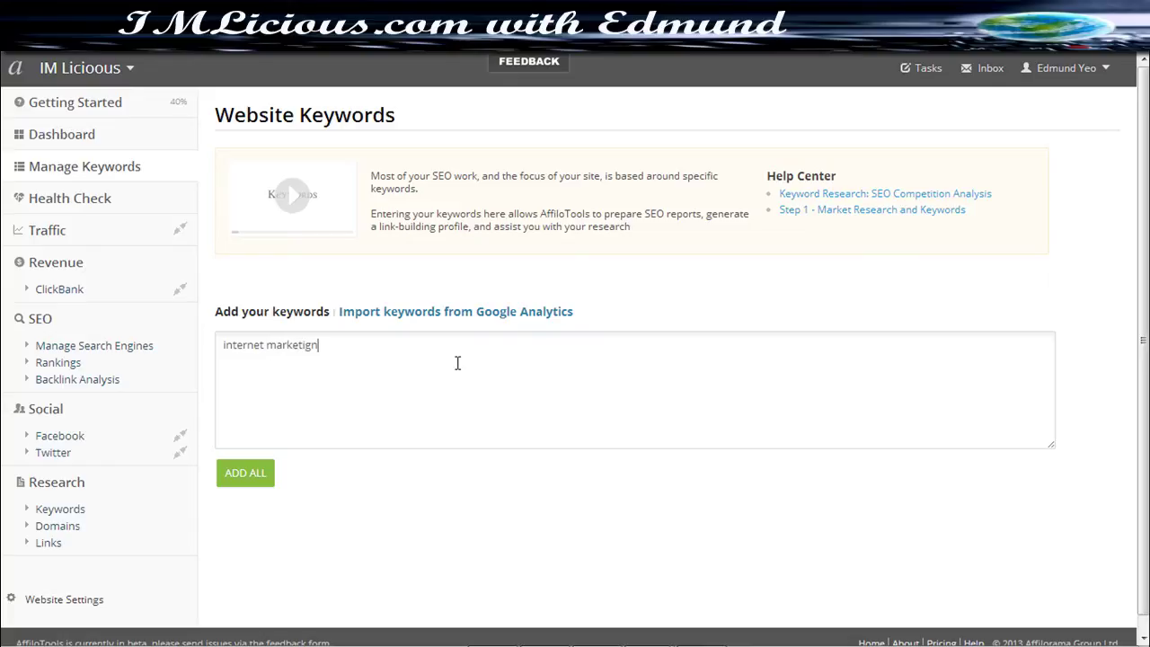
click(246, 476)
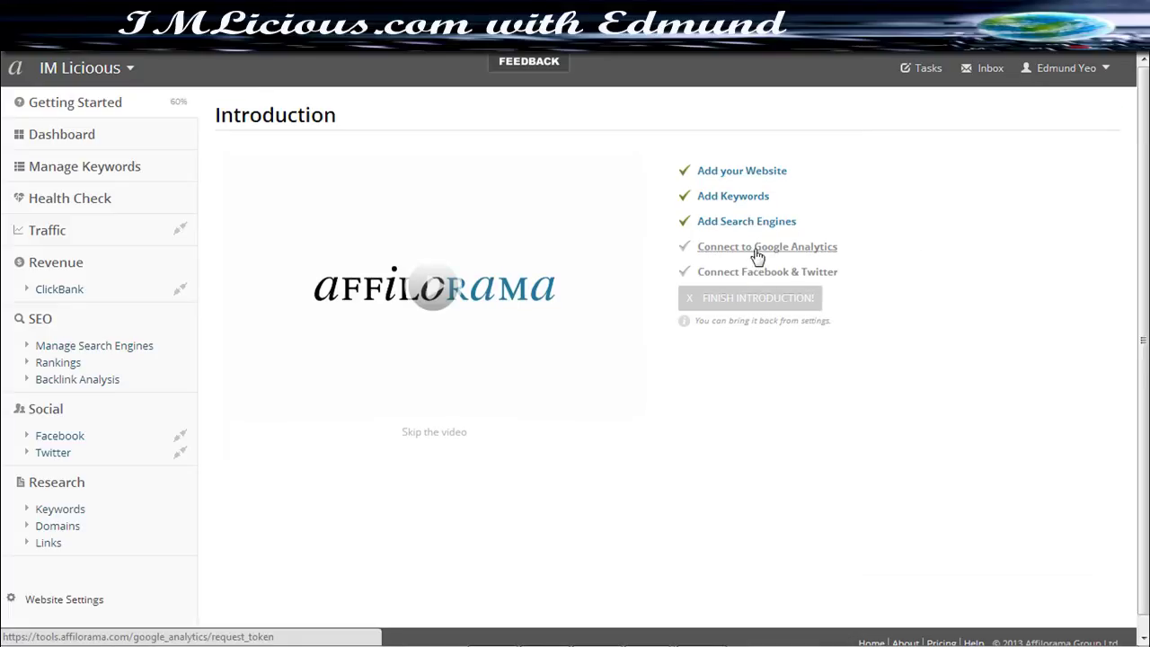
Start the Google Analytics connection, then close the Google sign-in window.
click(758, 248)
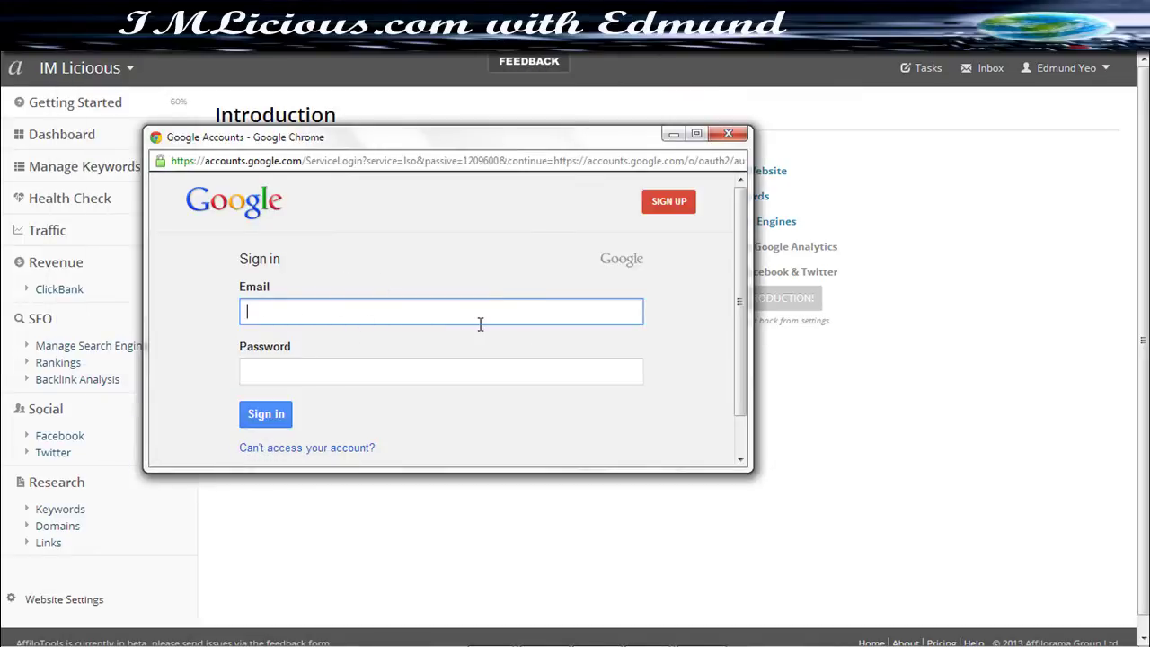
click(729, 134)
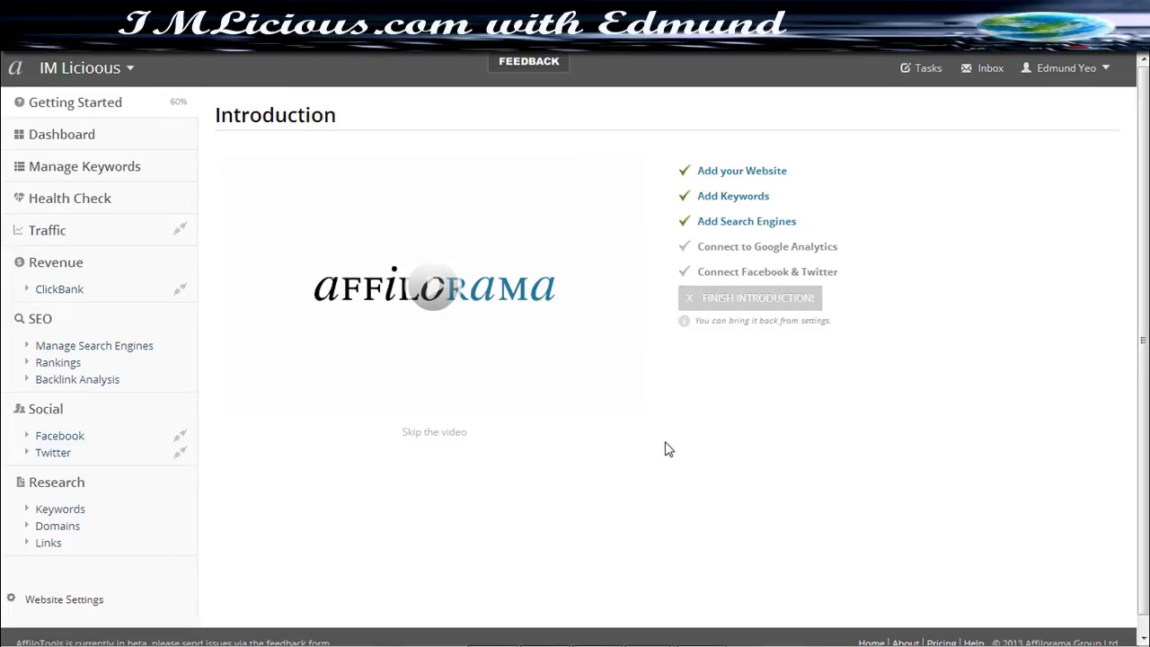
Open Health Check and scroll through the Site Information overview.
click(81, 205)
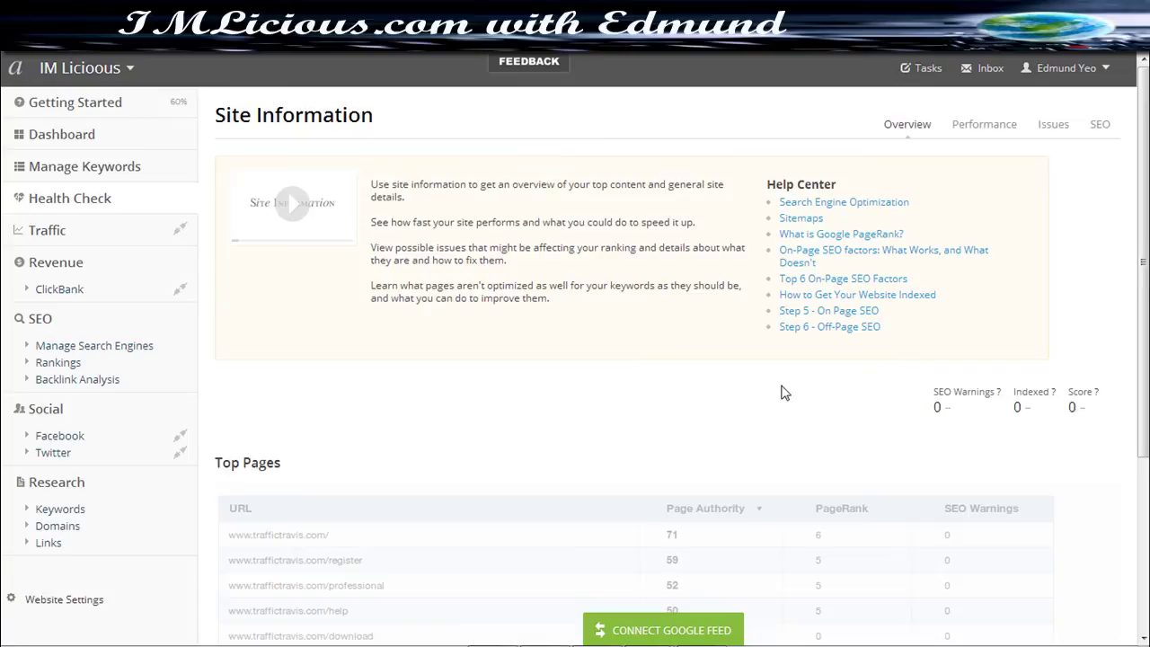
scroll(500, 364, down, 8)
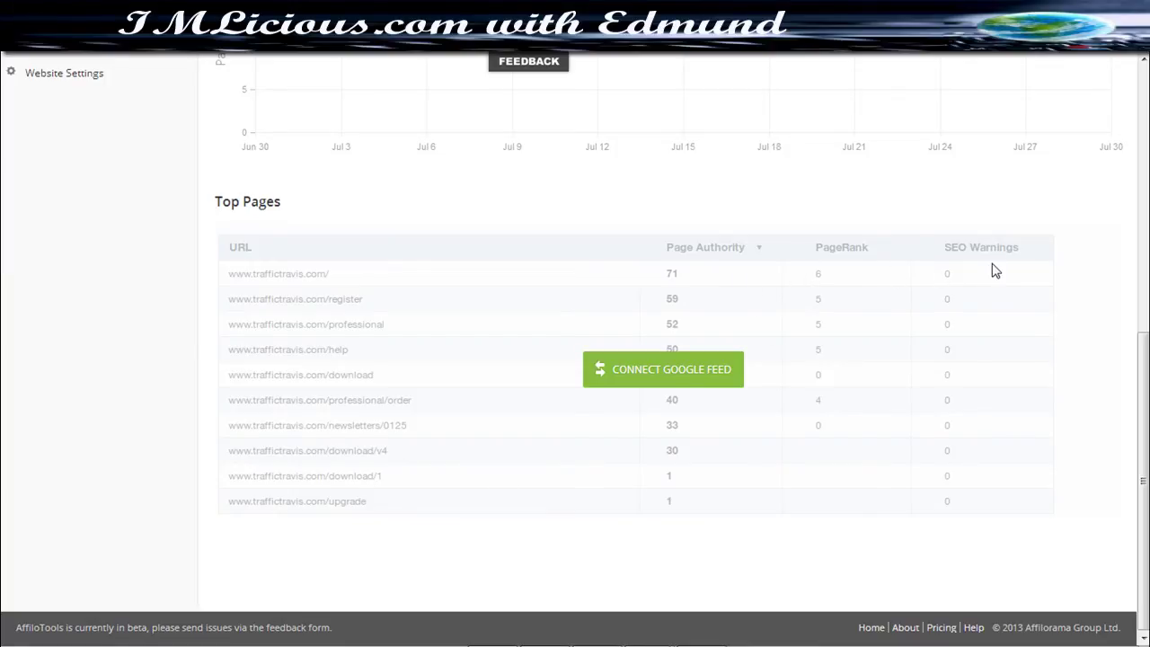
drag(1145, 406, 1145, 301)
scroll(493, 255, up, 1)
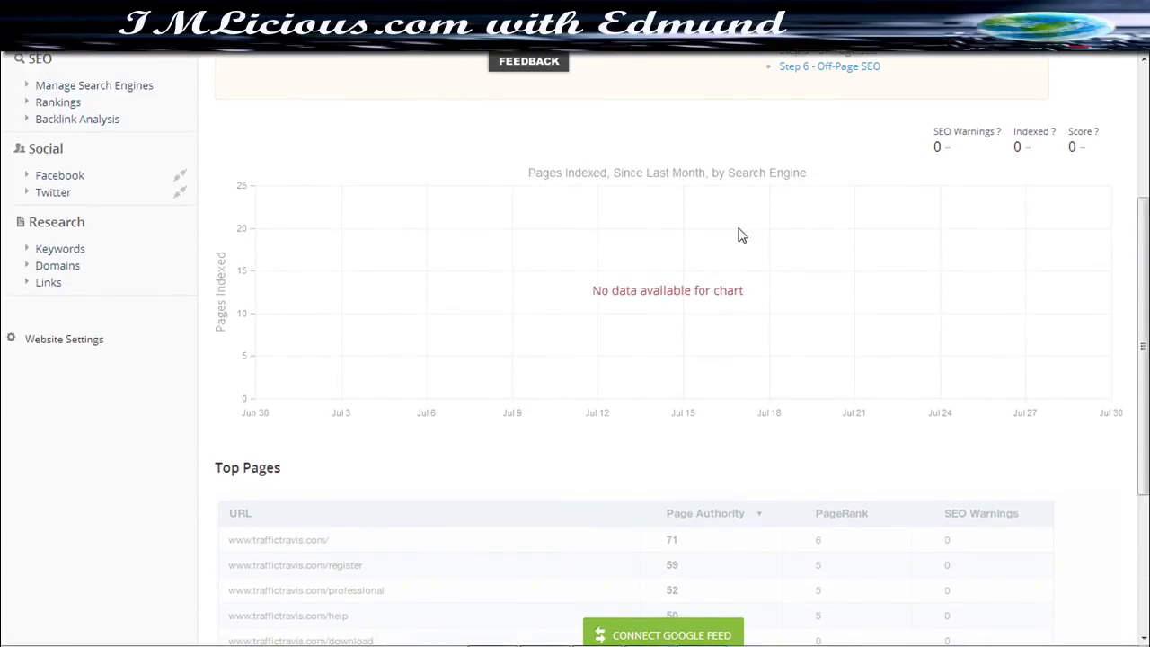
drag(1145, 351, 1145, 220)
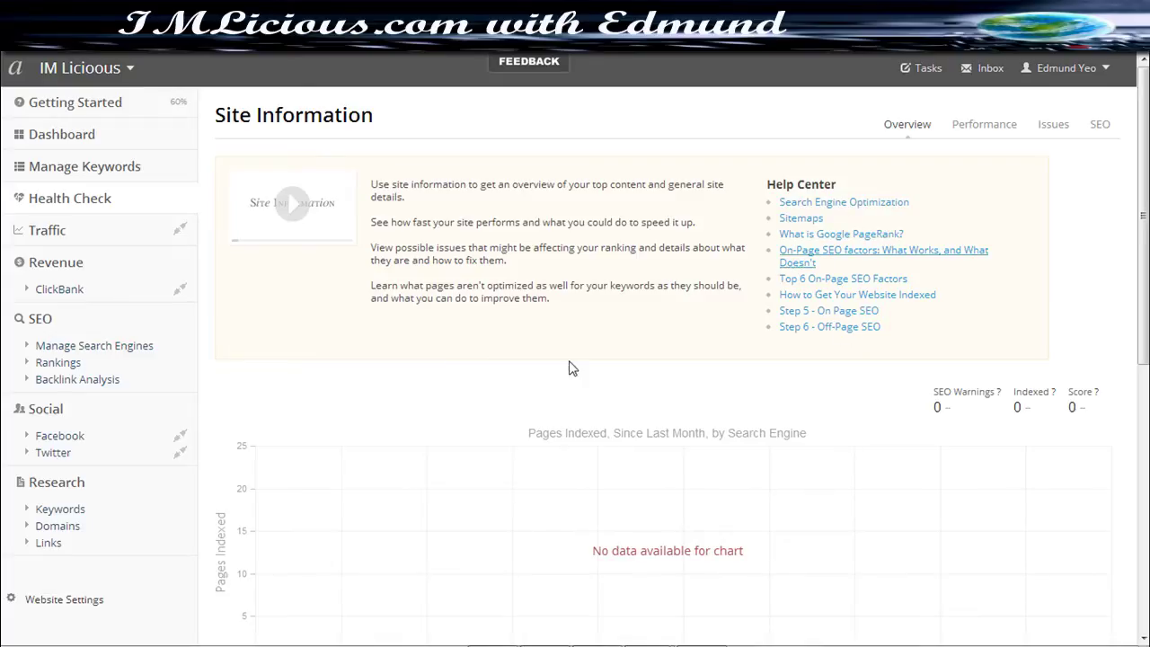
Open Traffic and scroll through the Add Google Analytics connection page.
click(52, 231)
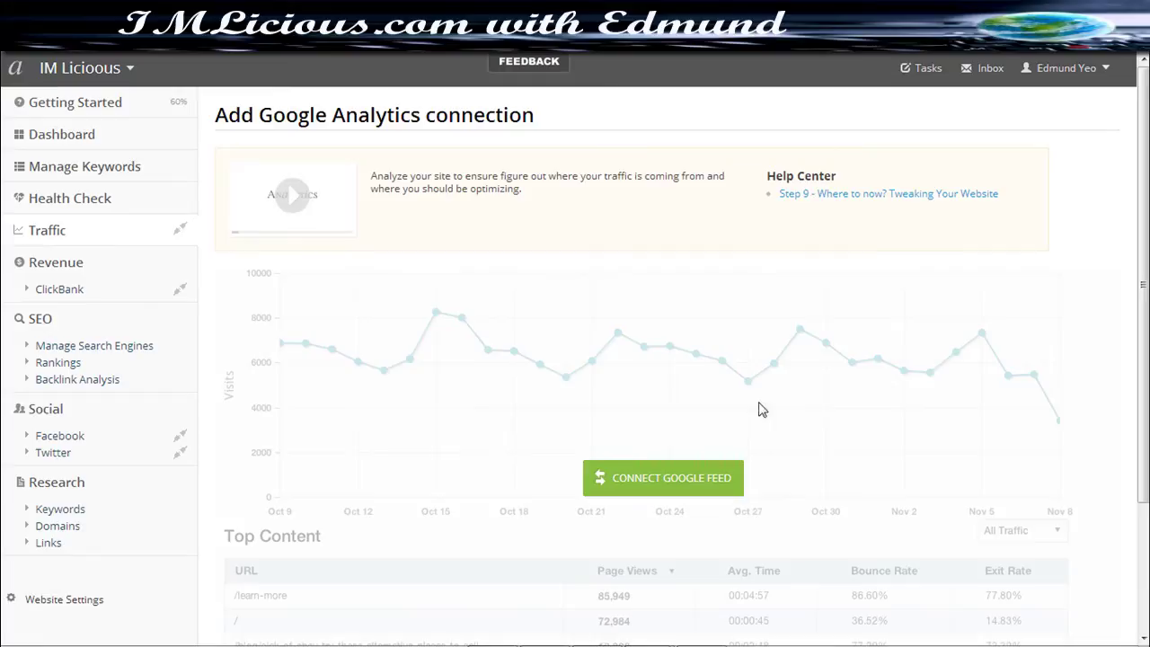
scroll(1132, 315, down, 3)
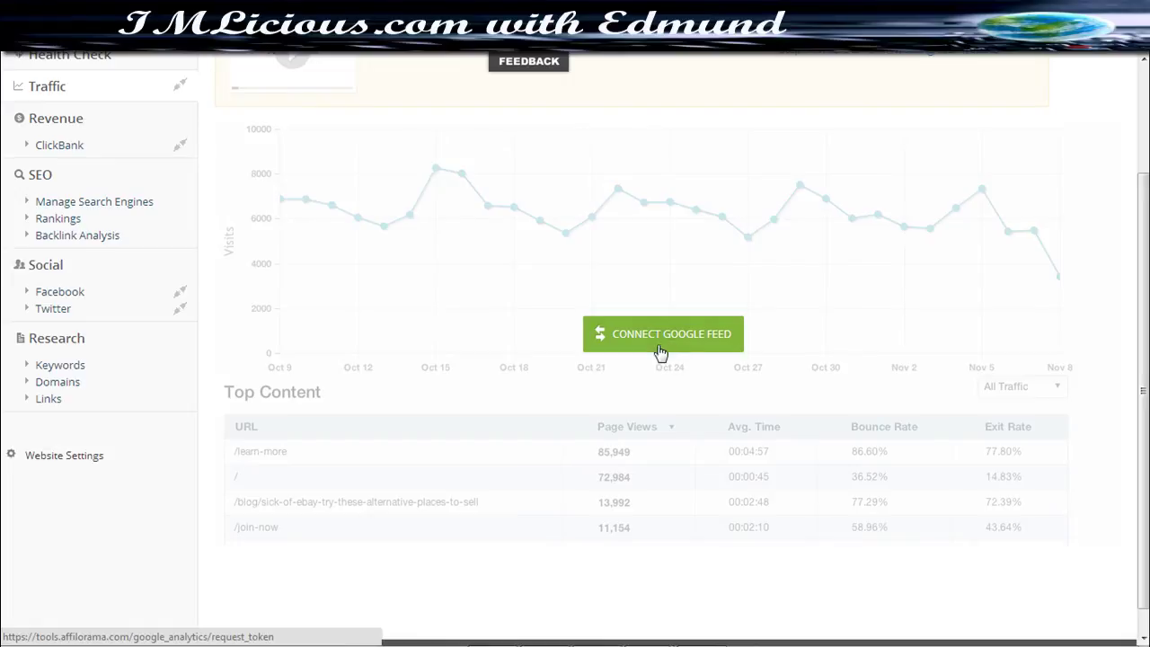
scroll(872, 350, up, 3)
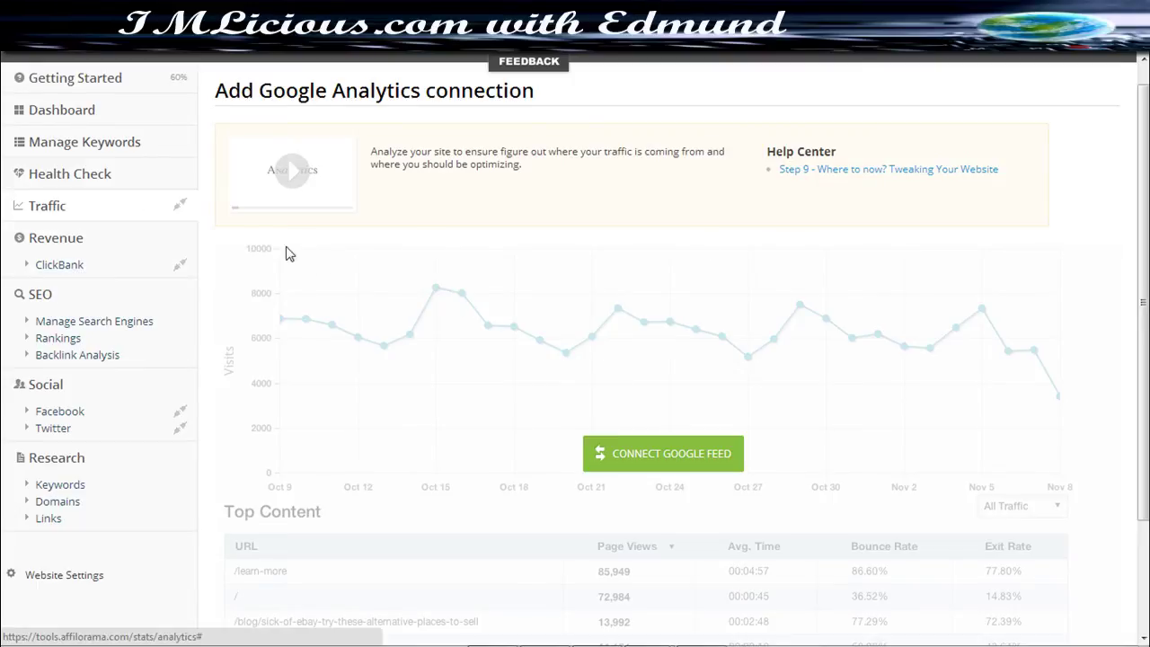
scroll(809, 269, up, 1)
scroll(270, 251, down, 1)
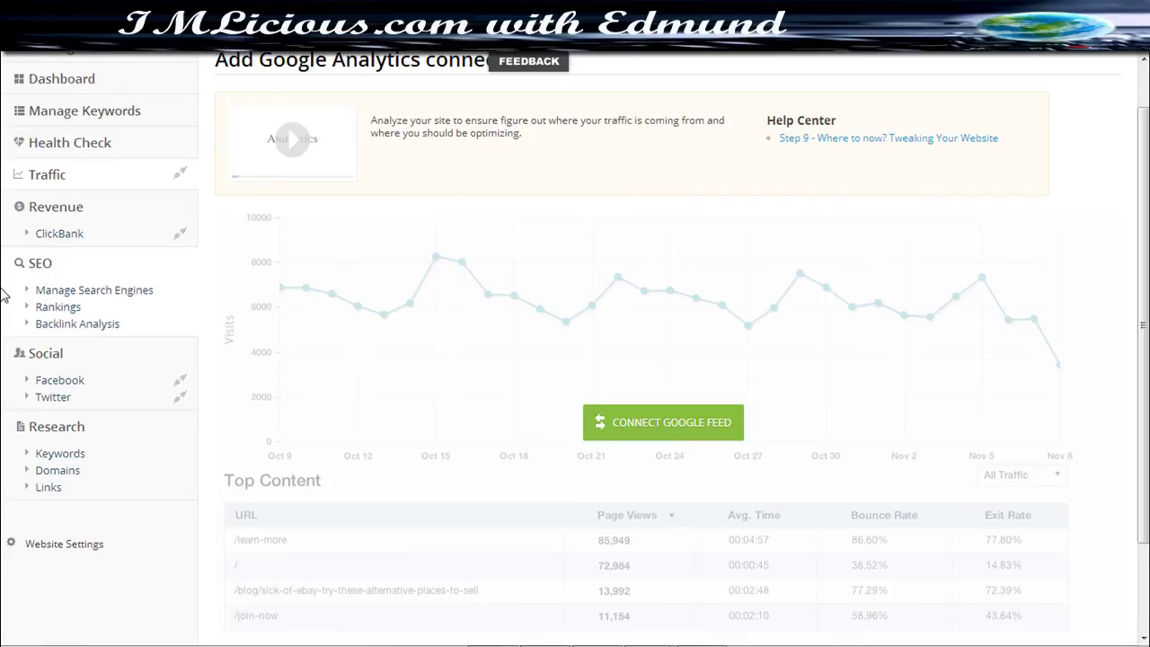
Open the ClickBank revenue page and scroll to its Sales Overview table.
click(55, 236)
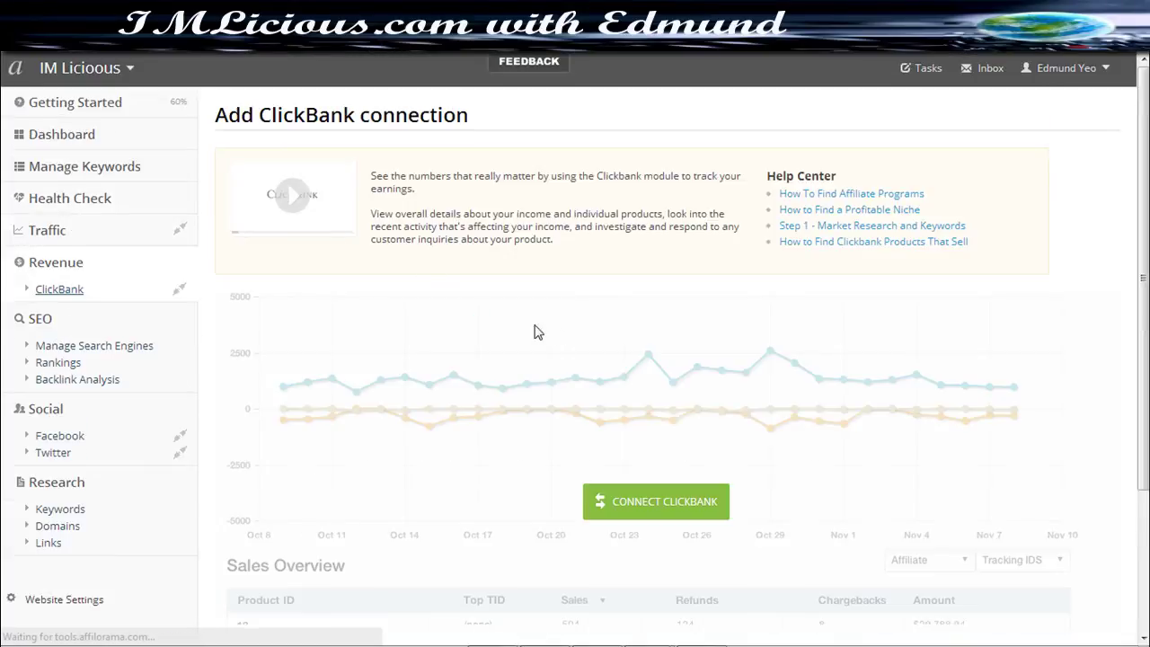
scroll(724, 441, down, 2)
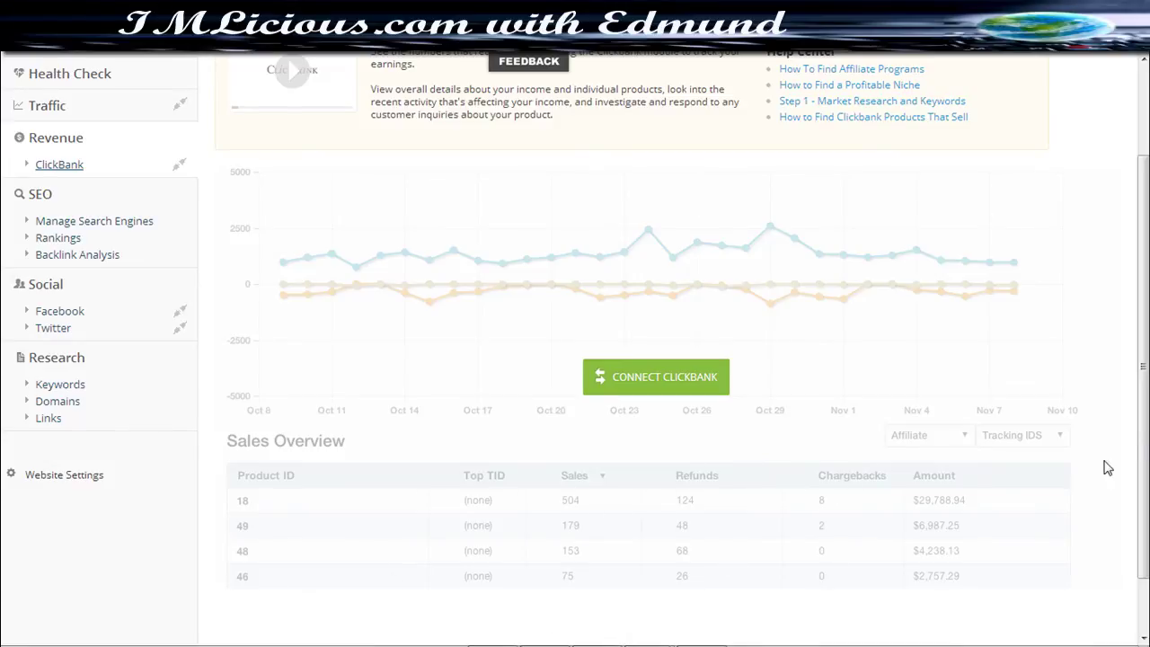
scroll(1039, 364, up, 3)
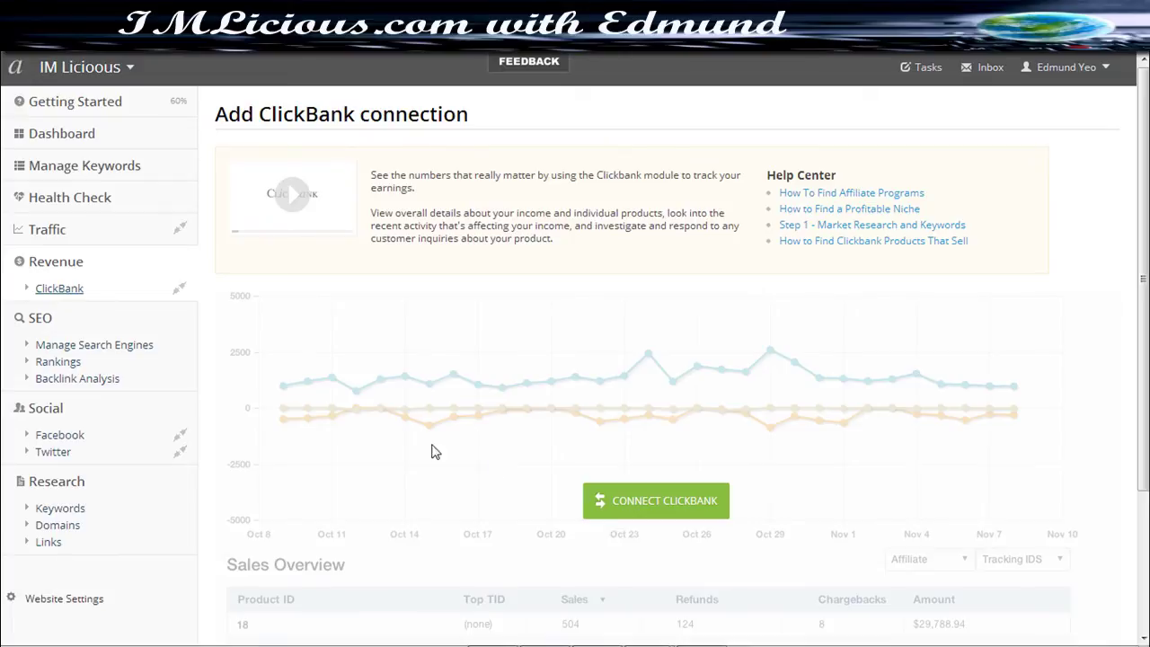
drag(1139, 282, 1136, 389)
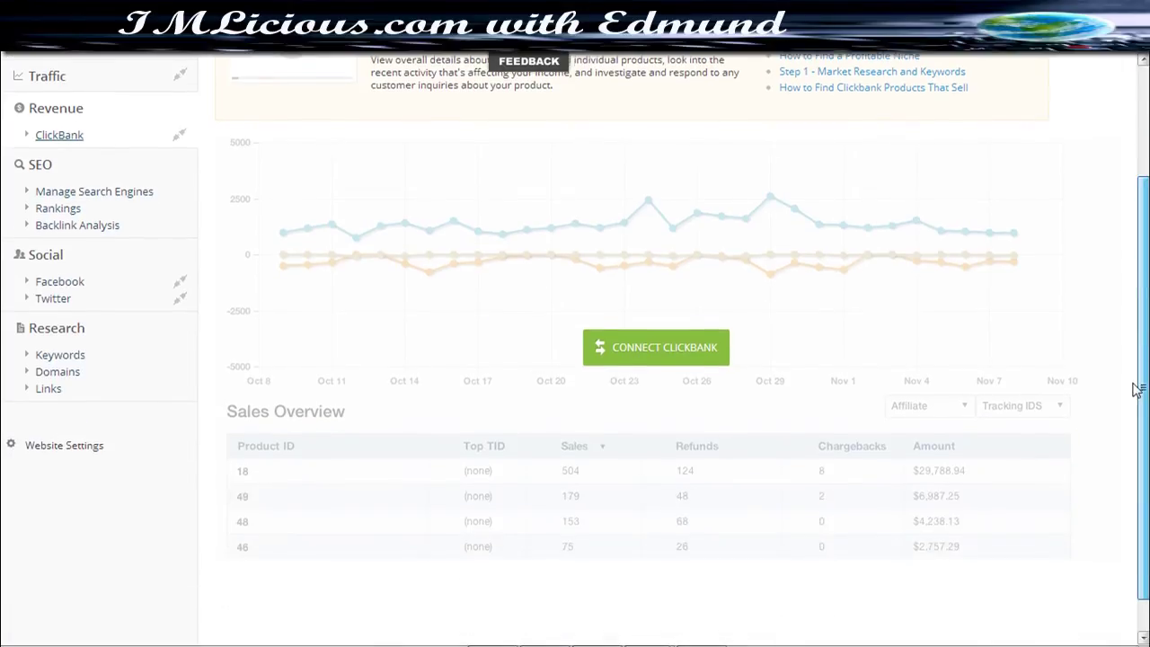
scroll(287, 365, up, 3)
Add Google United States as a search engine and delete Google and Bing Singapore.
click(106, 347)
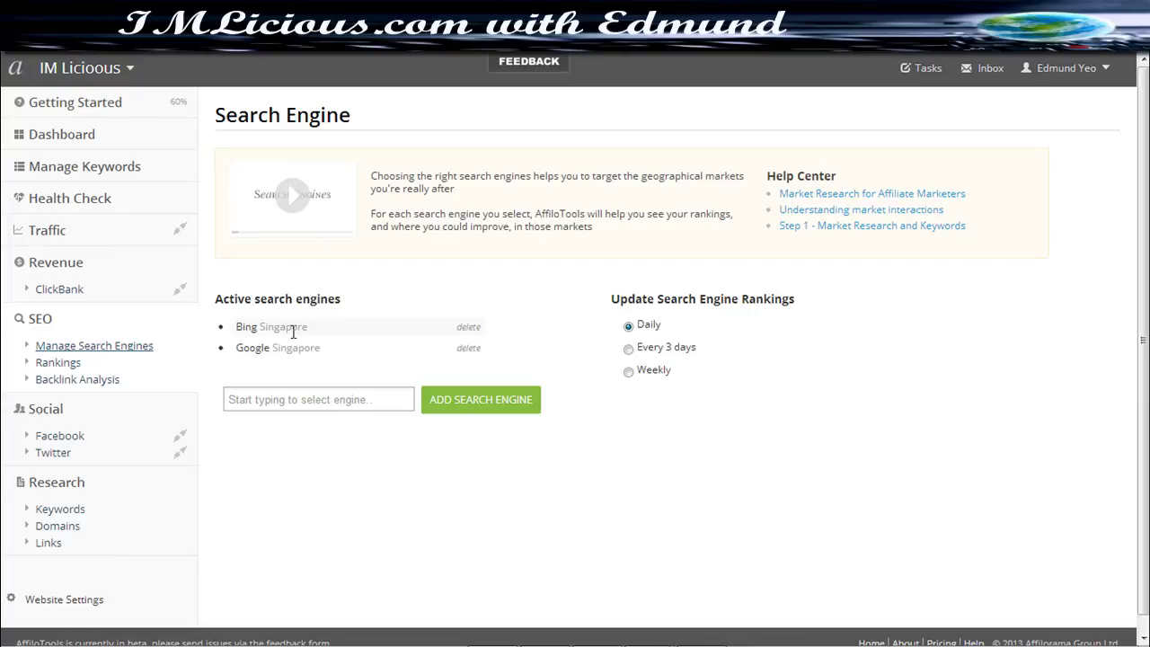
click(320, 399)
scroll(404, 486, down, 10)
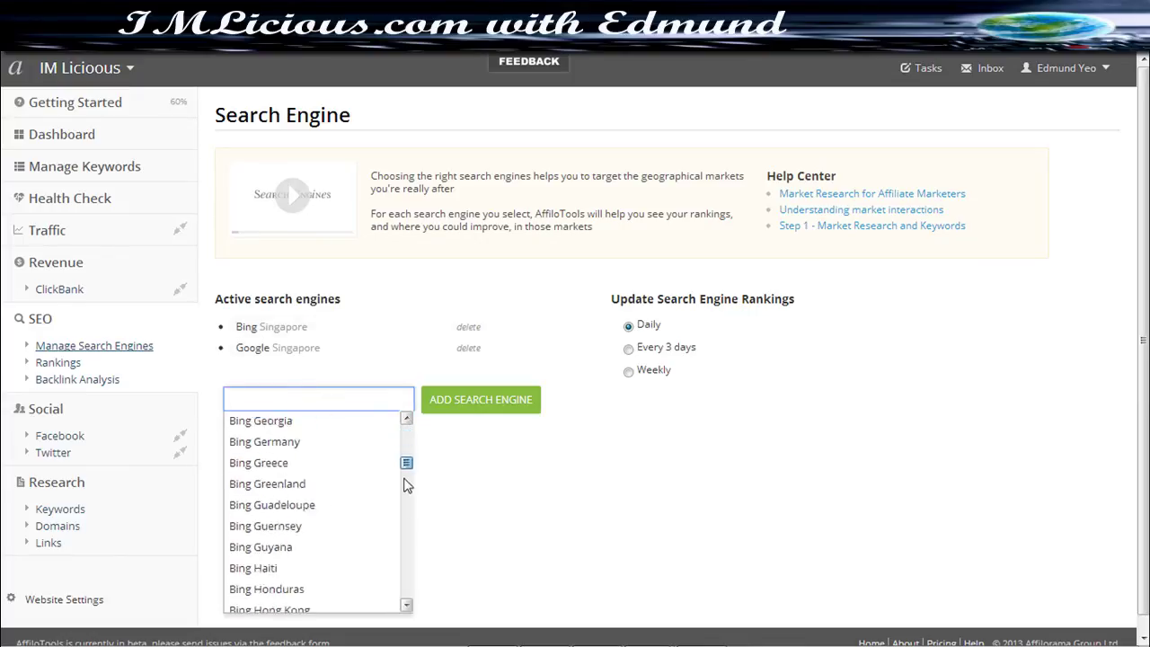
drag(404, 486, 404, 590)
click(308, 559)
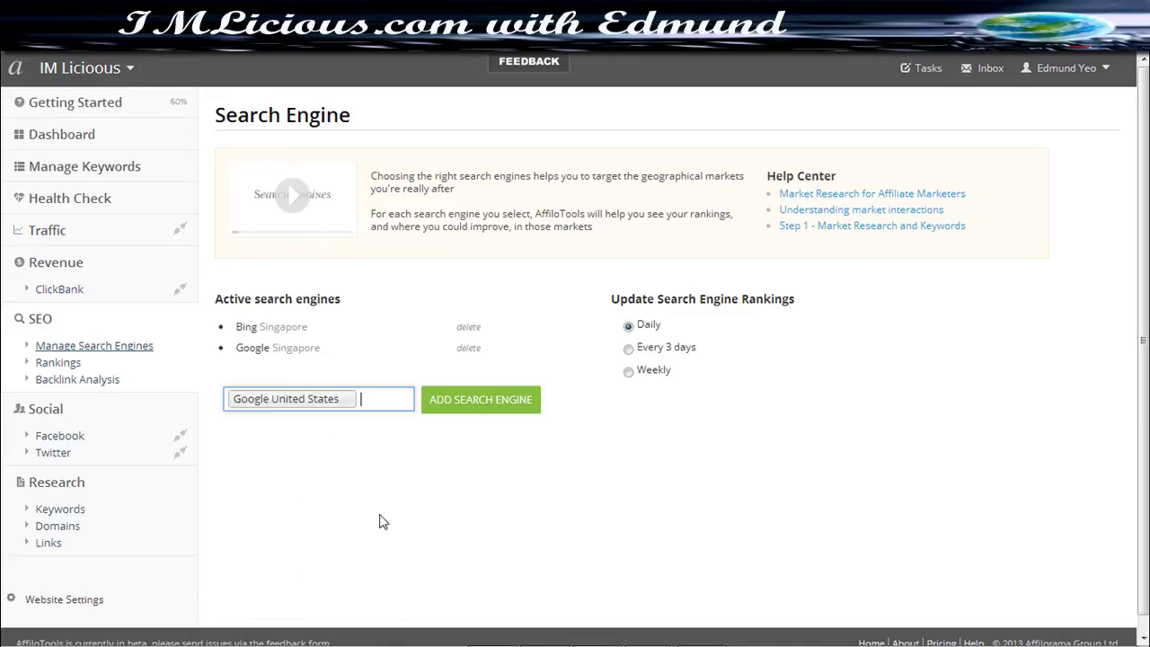
click(455, 410)
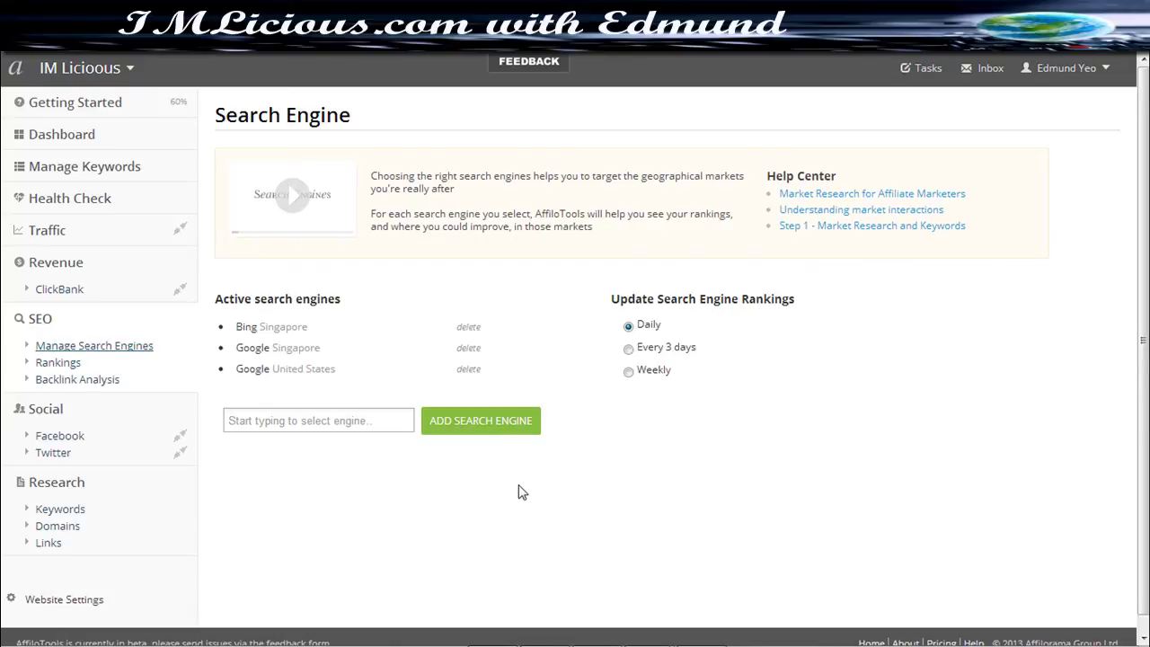
click(468, 348)
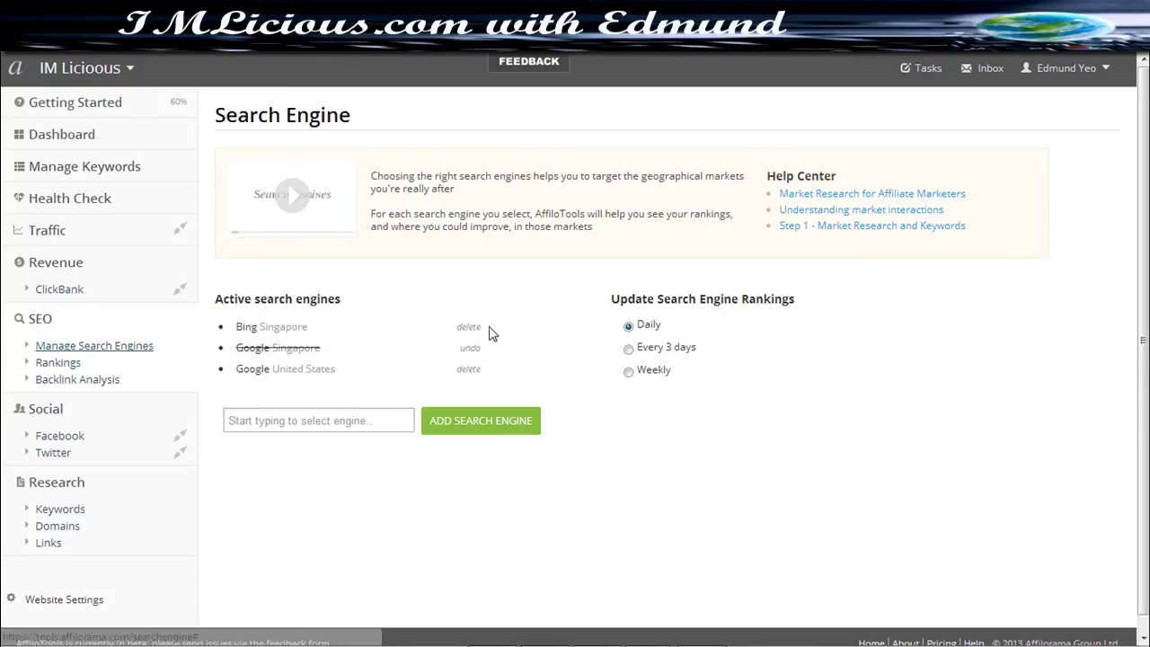
click(467, 329)
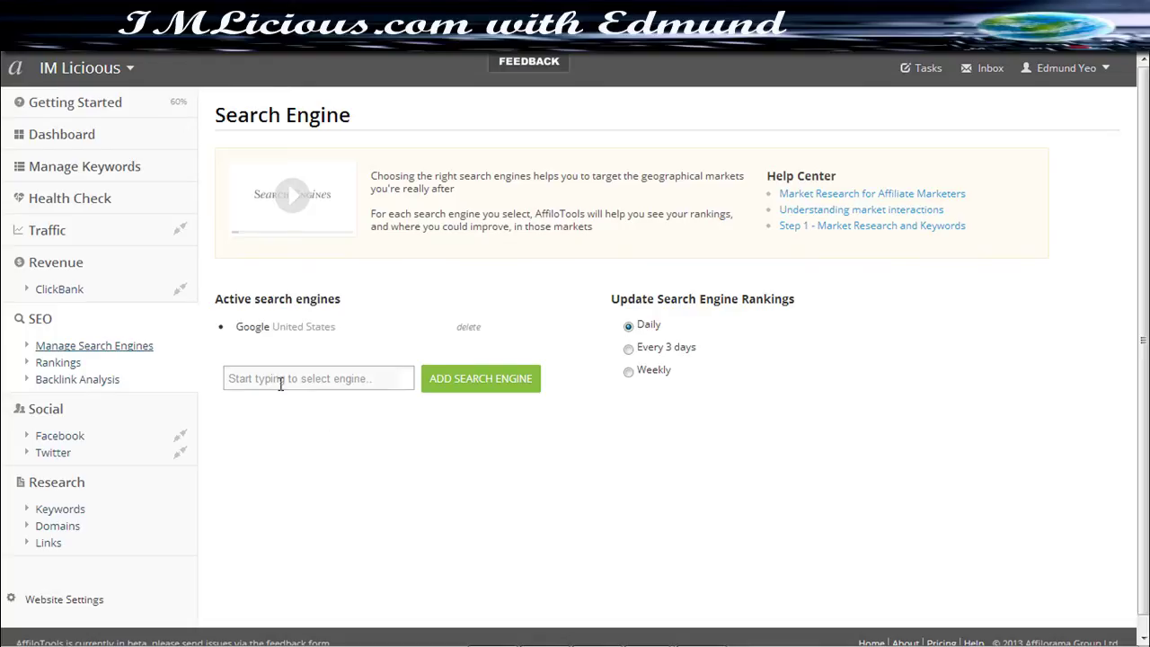
Go from Rankings to Backlink Analysis for imlicious.com and scroll through it.
click(70, 365)
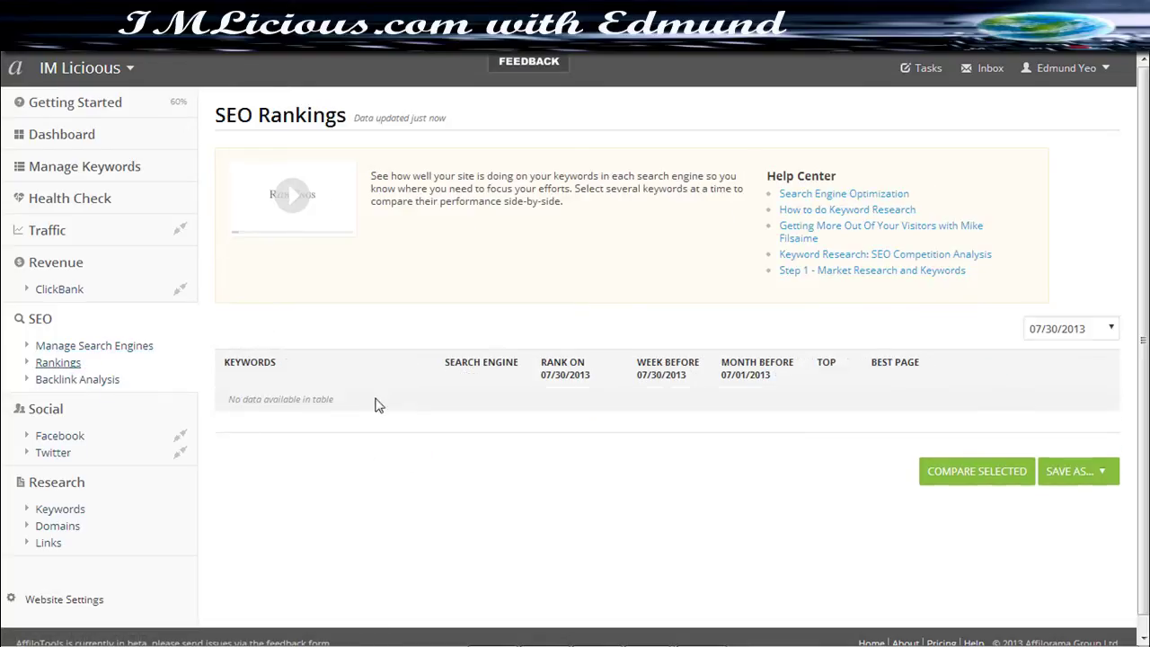
click(104, 383)
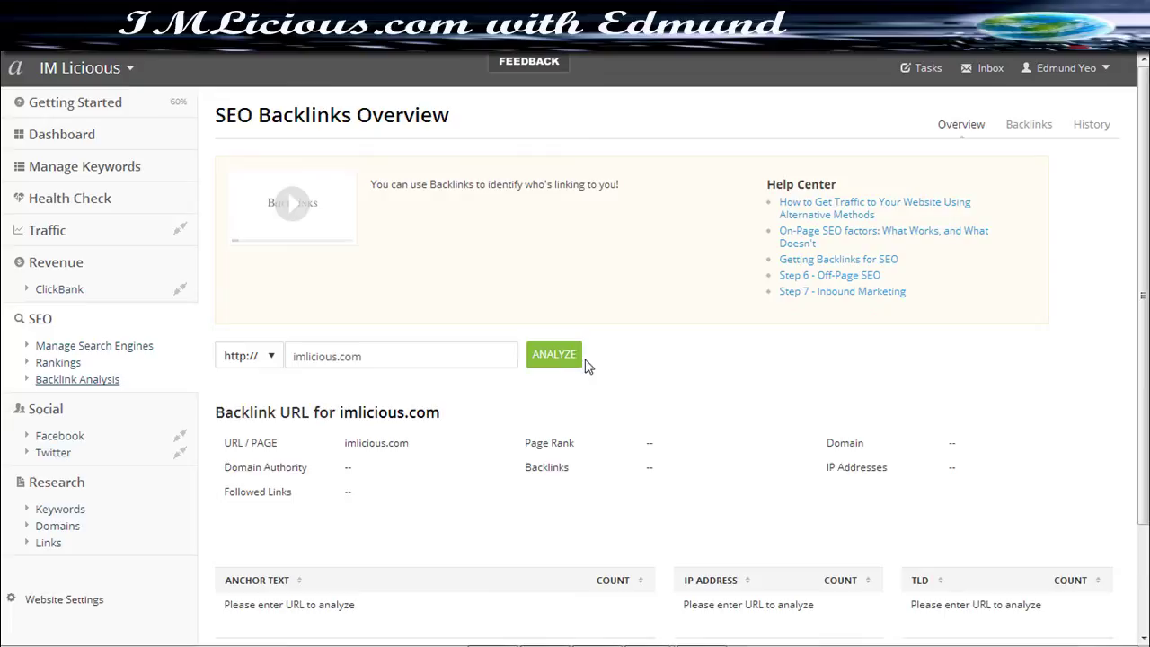
scroll(693, 321, down, 3)
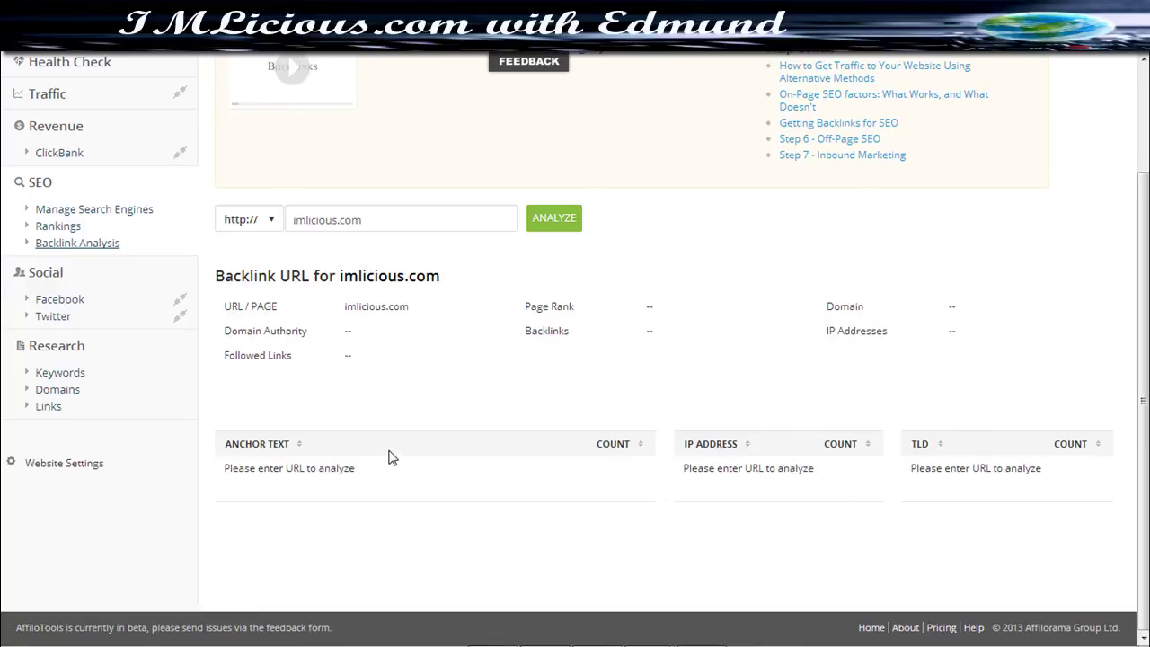
scroll(746, 405, up, 1)
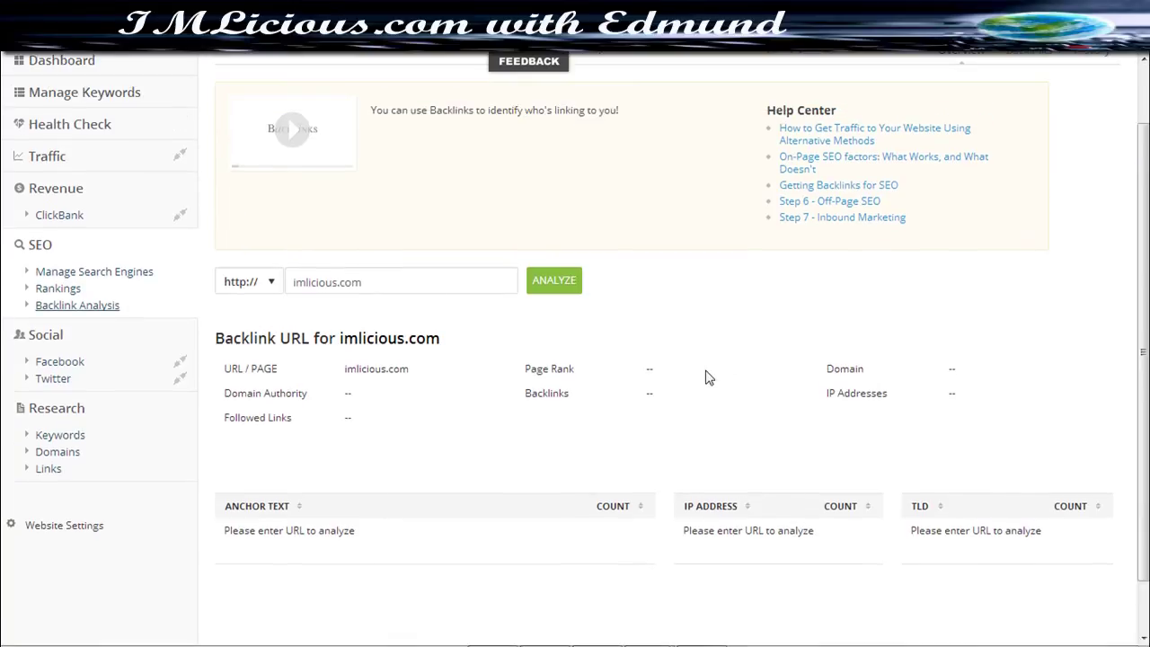
scroll(575, 328, up, 1)
scroll(575, 347, down, 1)
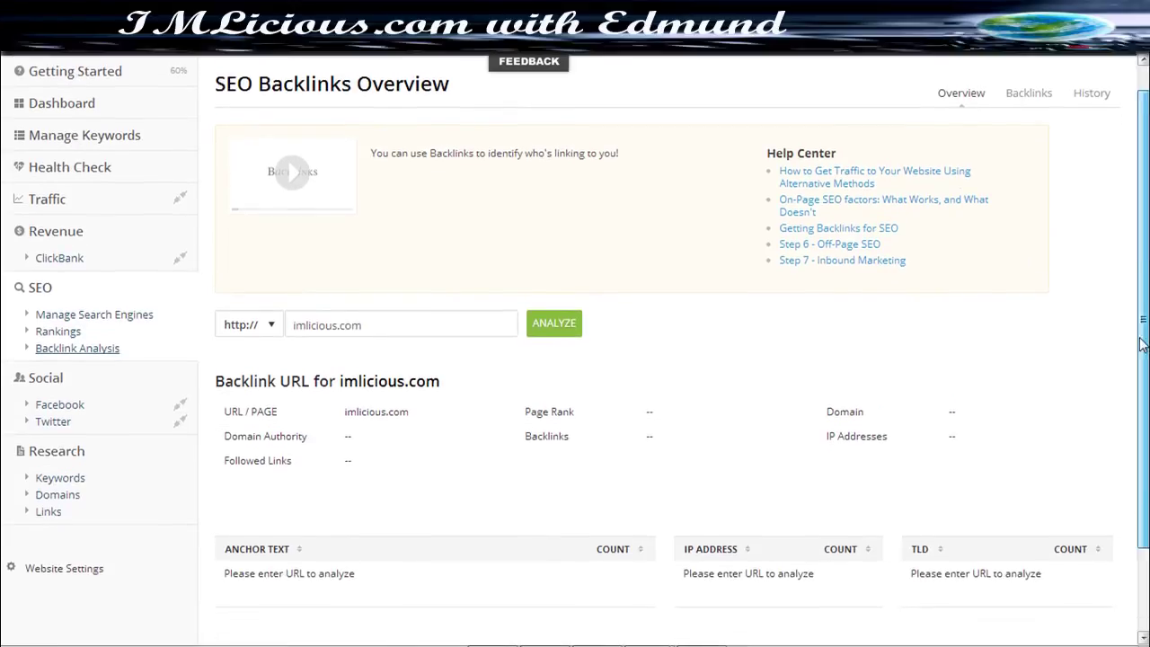
Browse the Facebook connection page under Social.
click(68, 404)
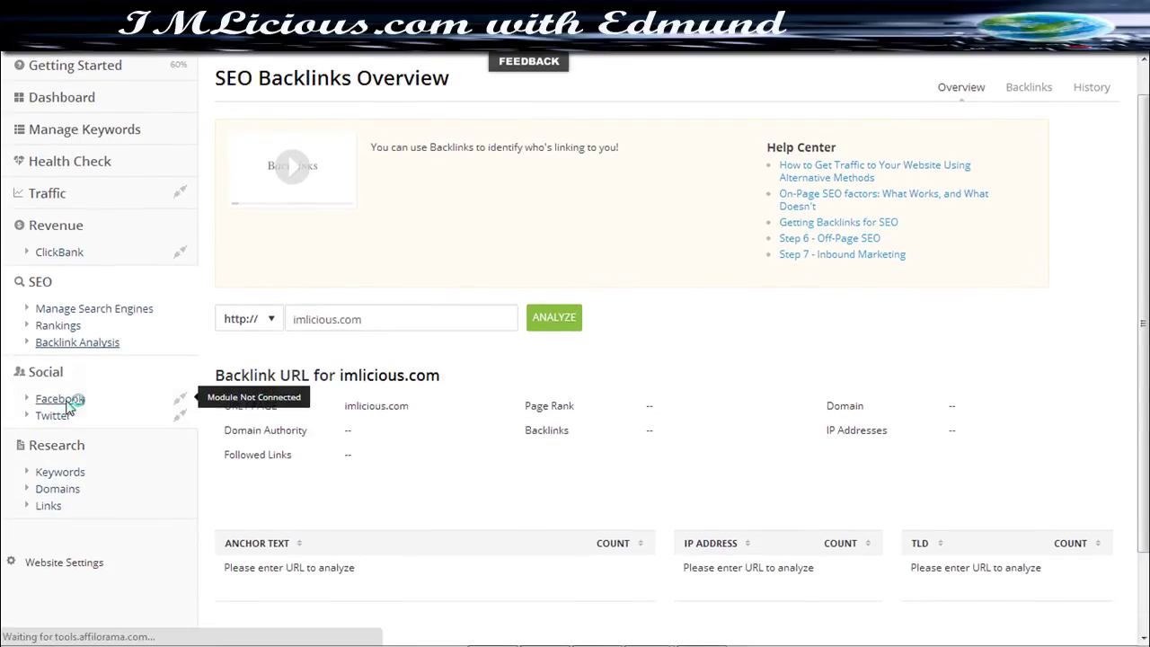
scroll(1140, 358, down, 1)
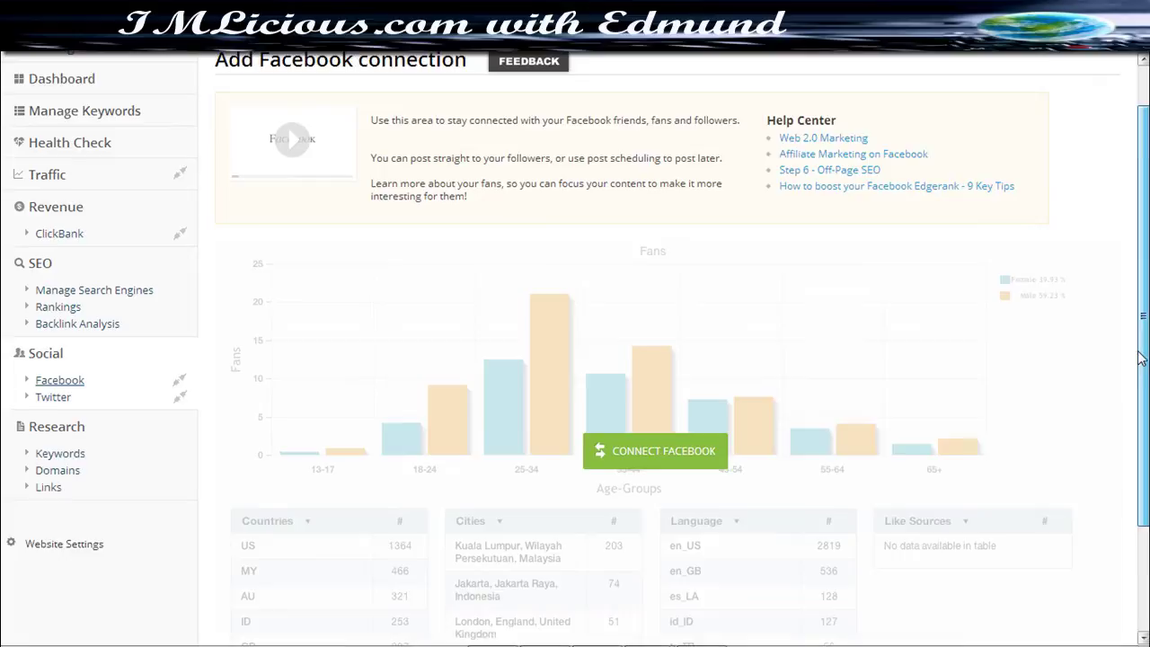
scroll(1140, 357, down, 2)
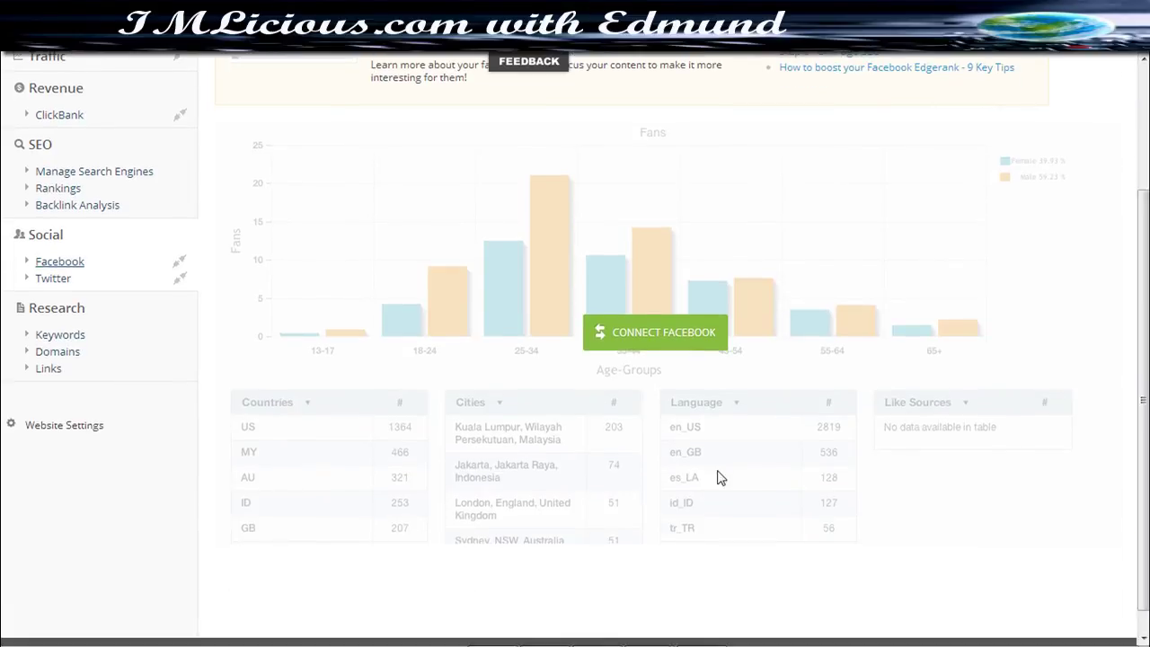
scroll(1018, 486, up, 2)
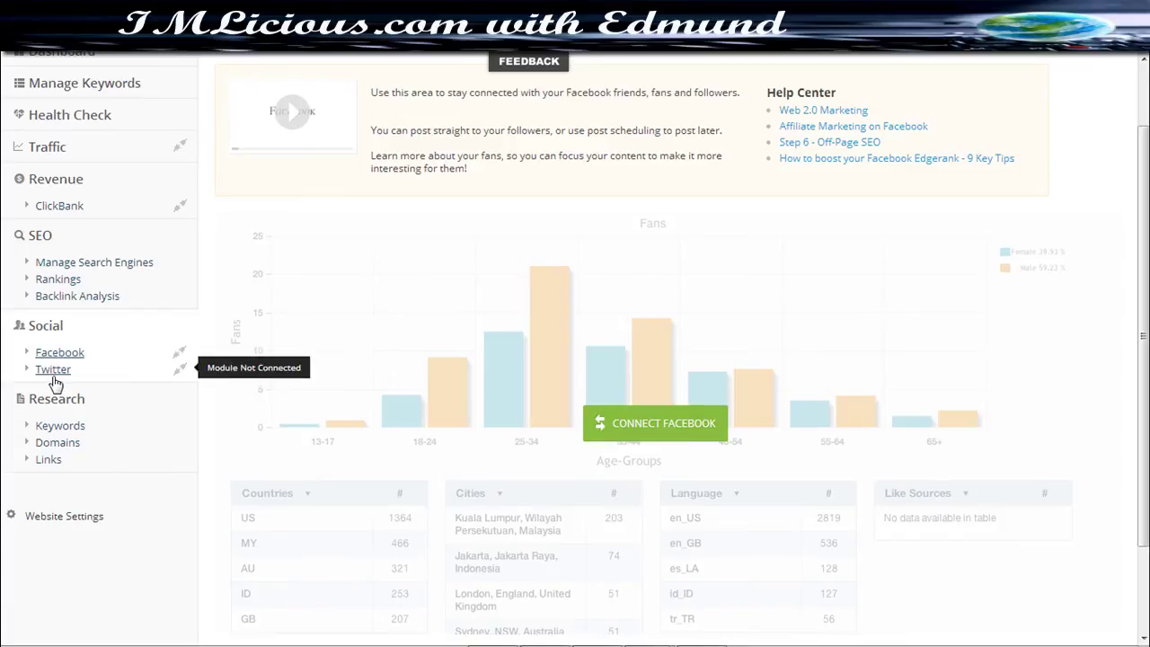
Browse the Twitter connection page's sample mentions, then go to keyword research.
click(107, 379)
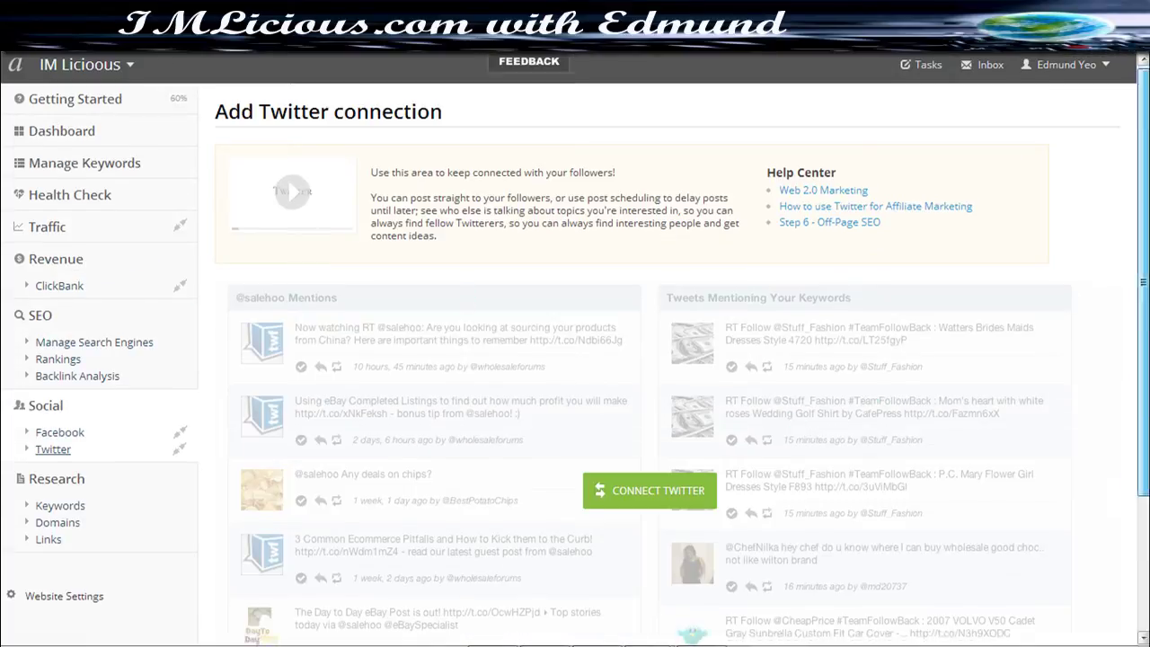
scroll(780, 405, down, 3)
scroll(772, 361, up, 3)
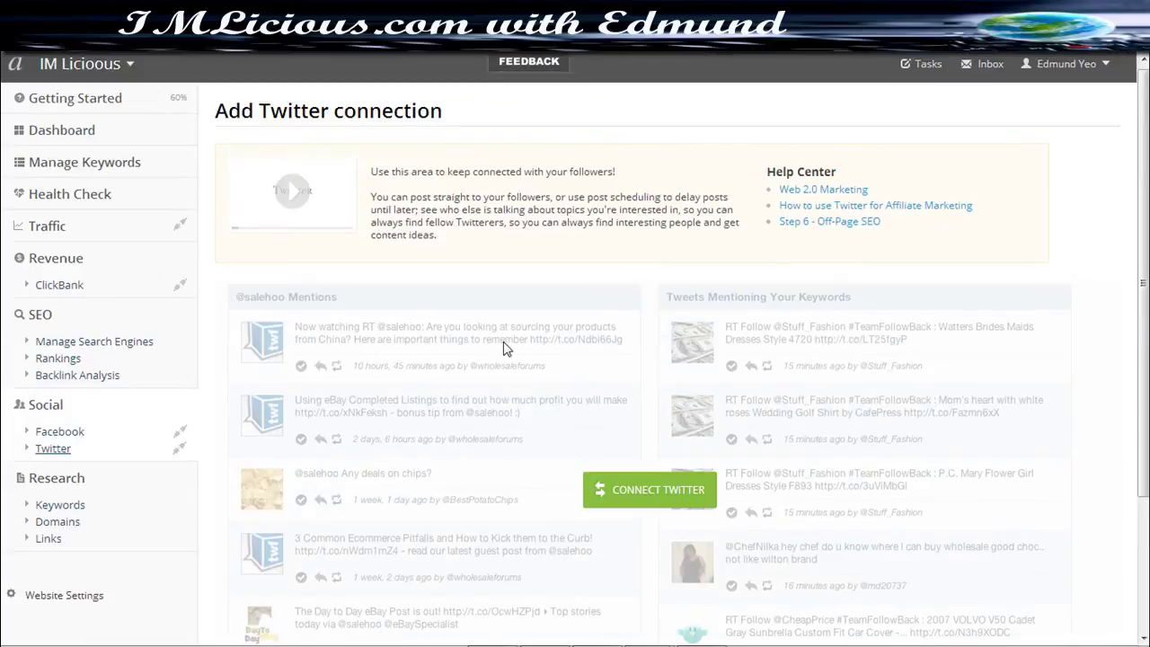
click(80, 509)
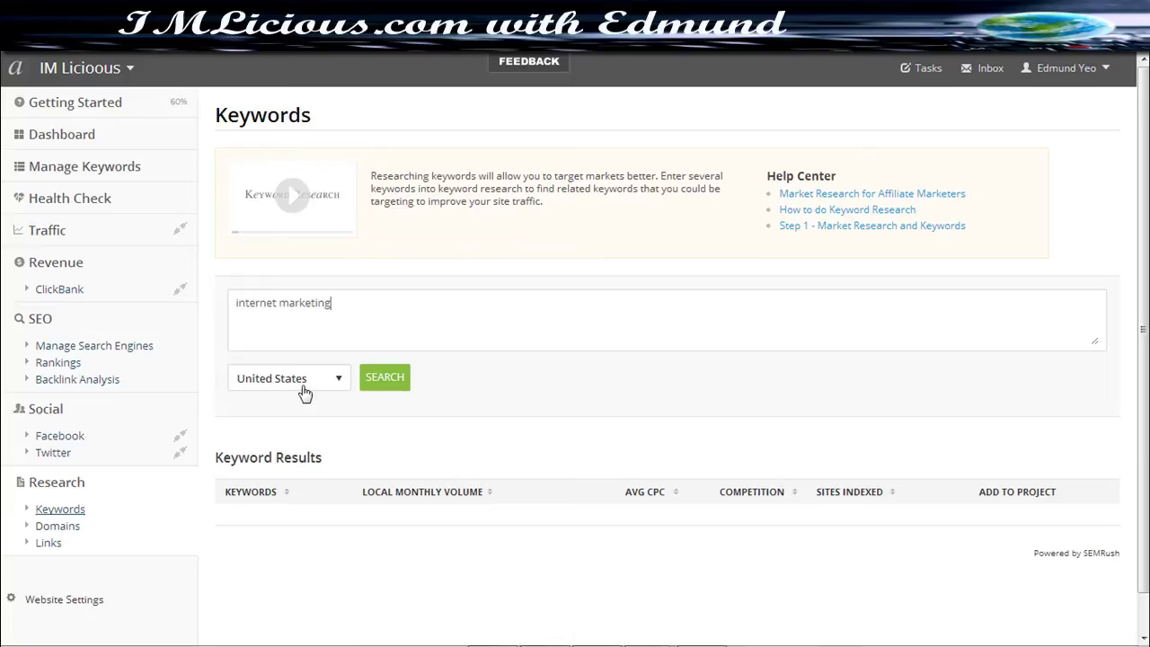
Search United States keywords for 'internet marketing' and review results led by 14,800 monthly searches.
click(345, 389)
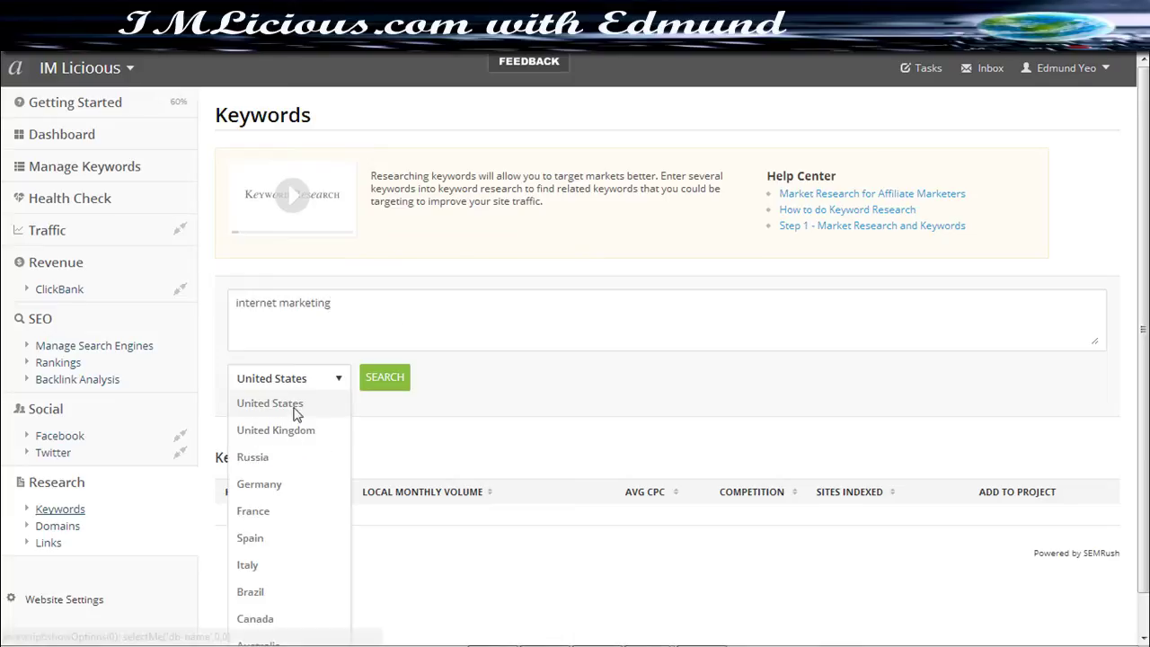
click(297, 412)
click(392, 386)
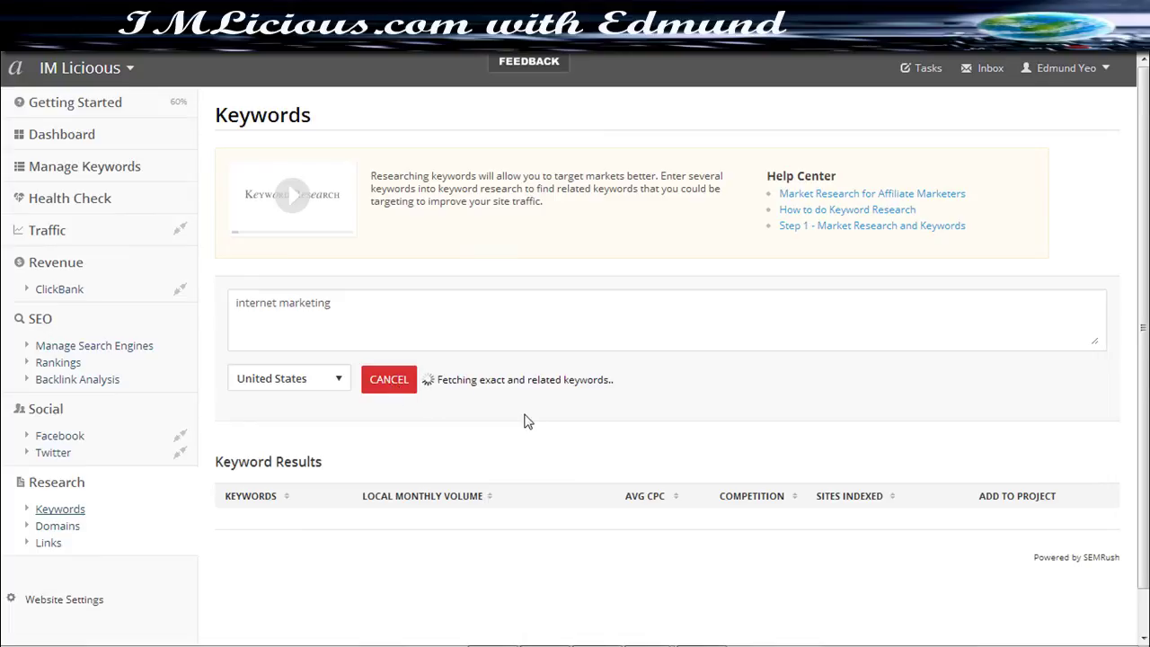
scroll(575, 359, down, 3)
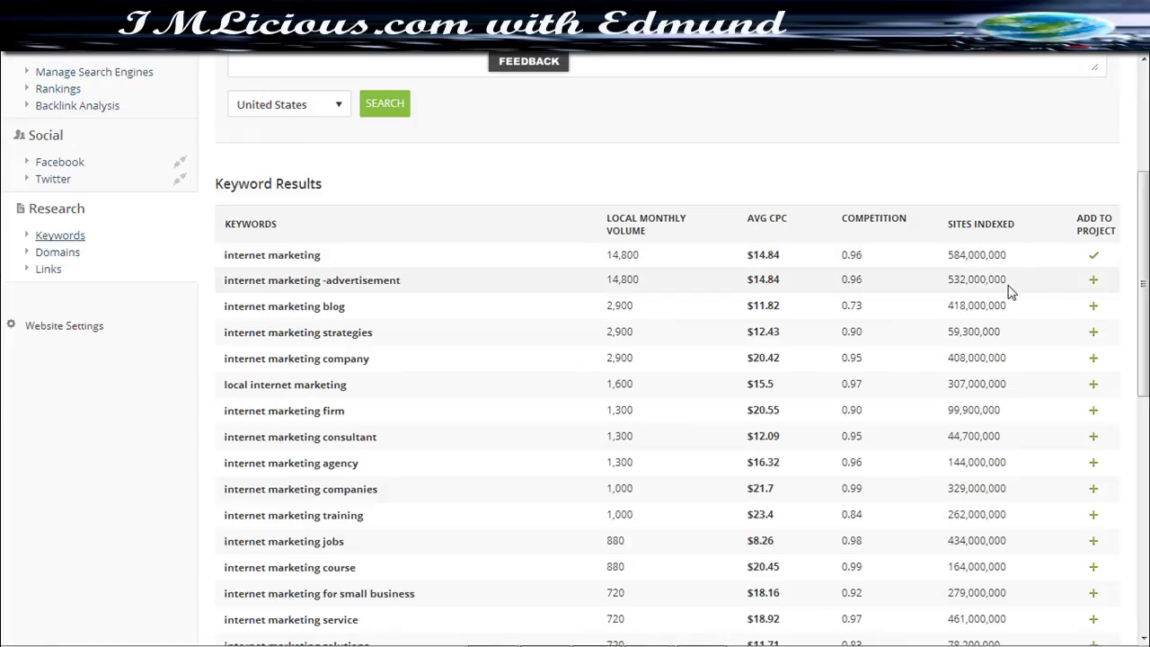
scroll(1143, 284, up, 1)
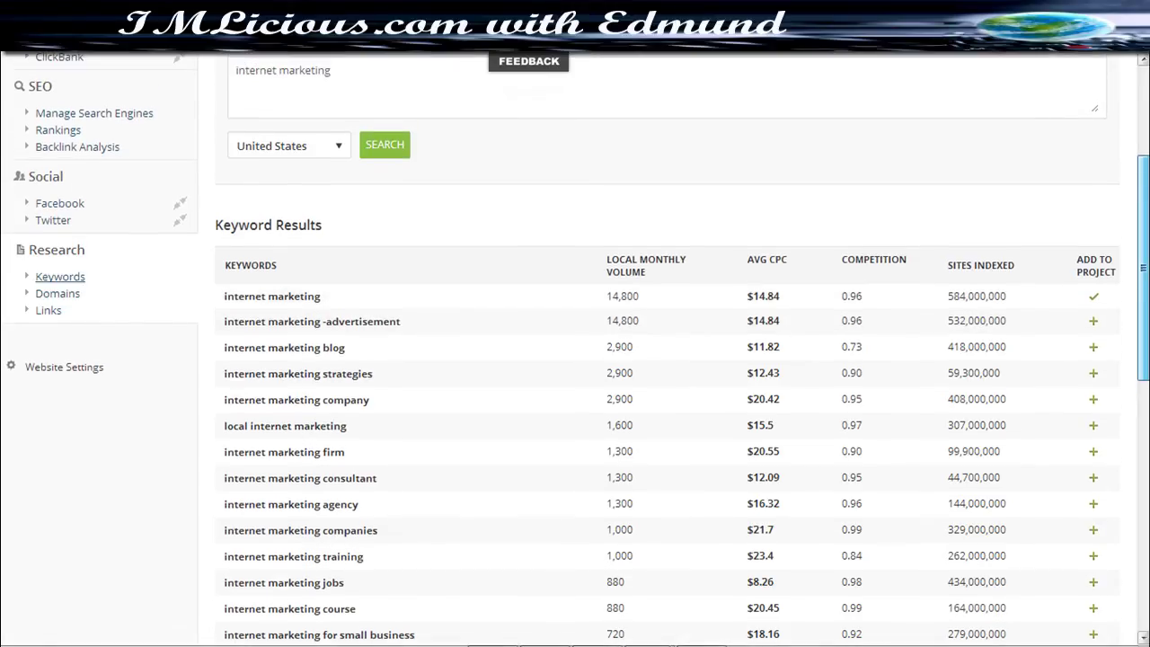
scroll(1014, 305, up, 1)
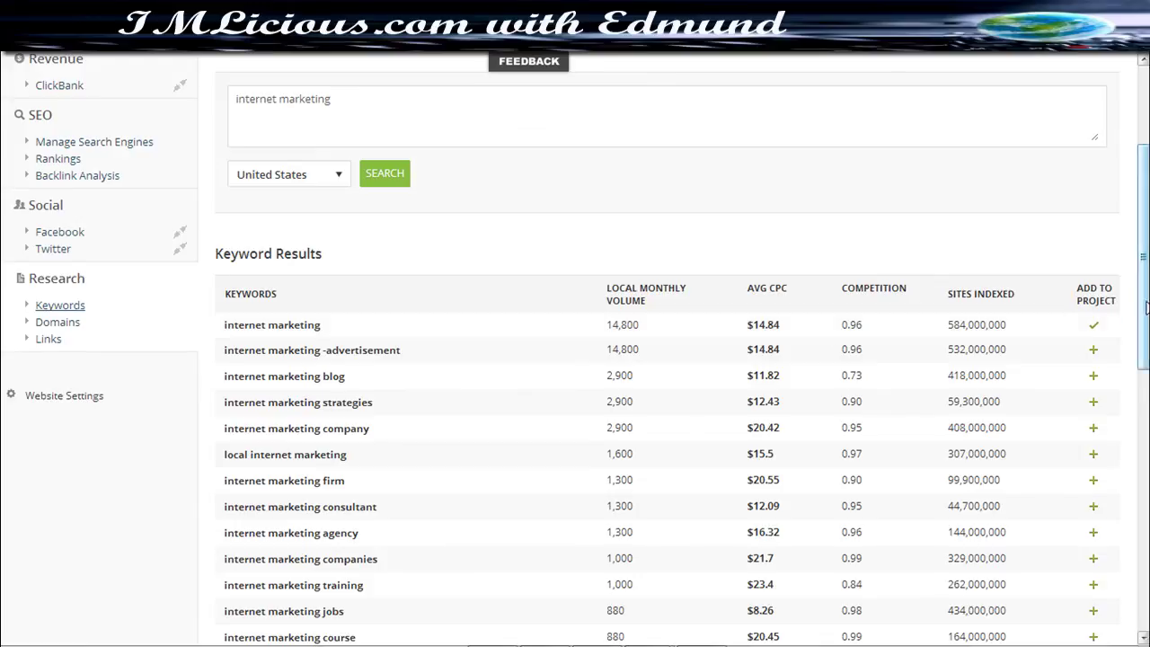
drag(1145, 306, 1145, 239)
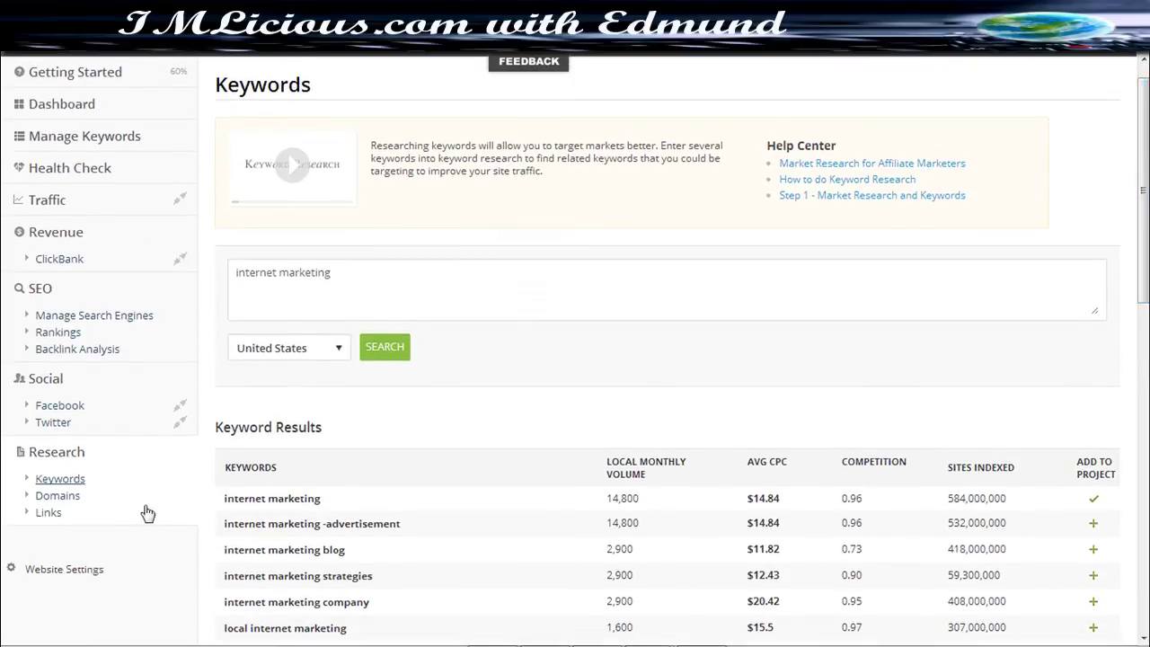
Find domains for 'weight loss', with spaces set to 'Create a variation of each'.
click(59, 496)
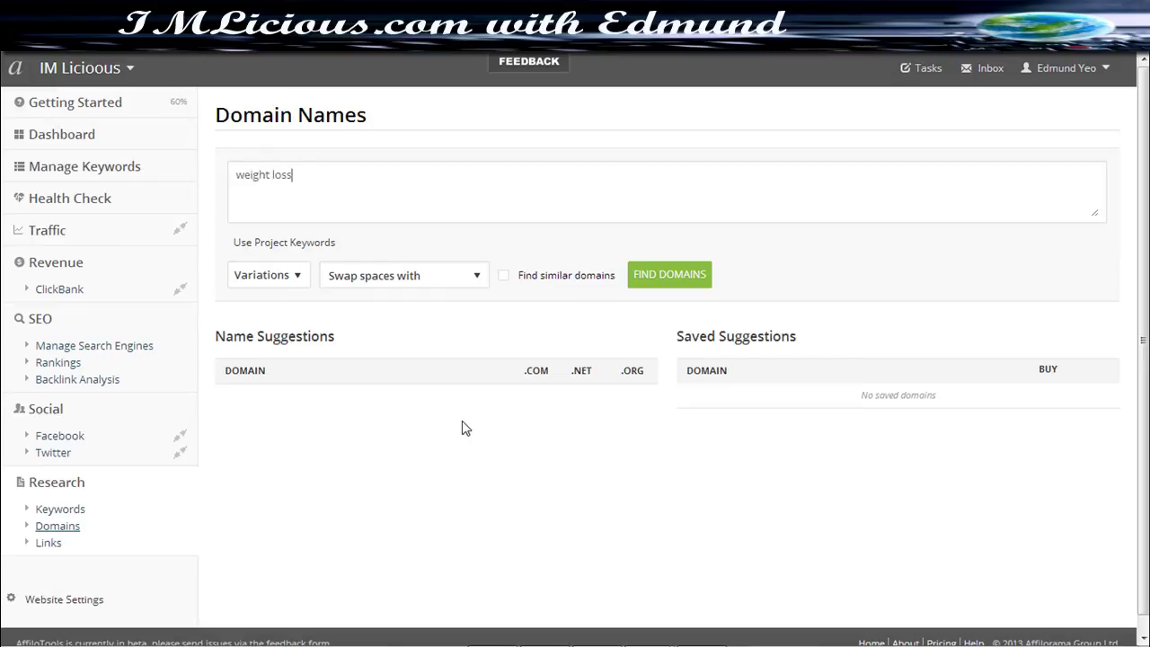
click(649, 279)
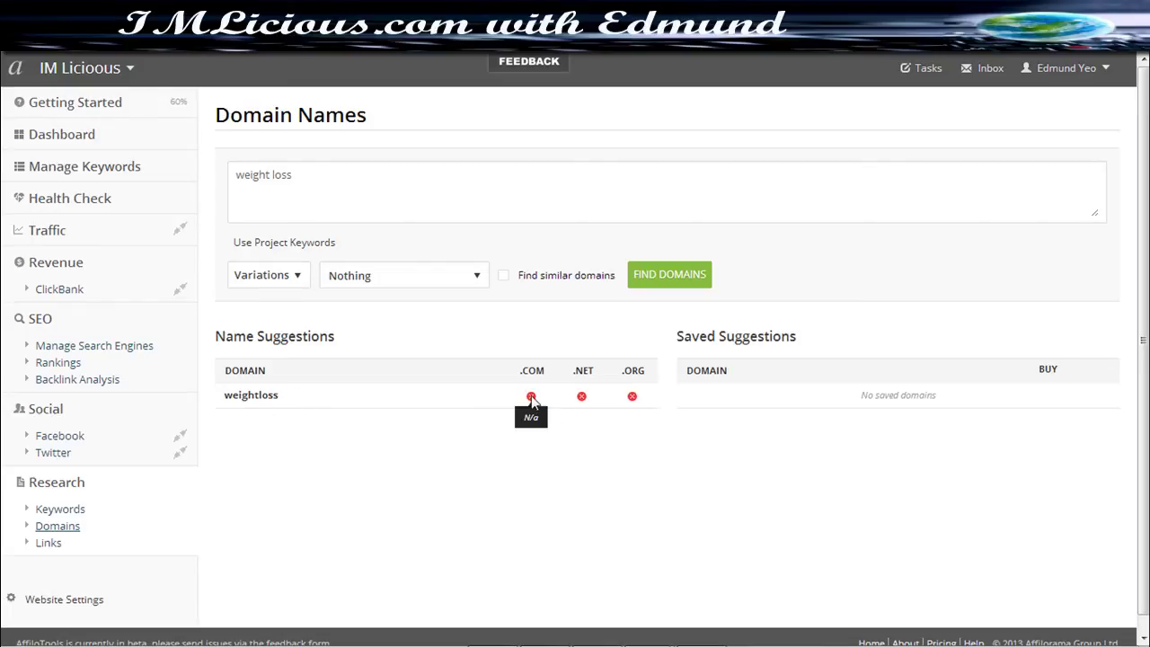
mouse_move(582, 401)
click(409, 279)
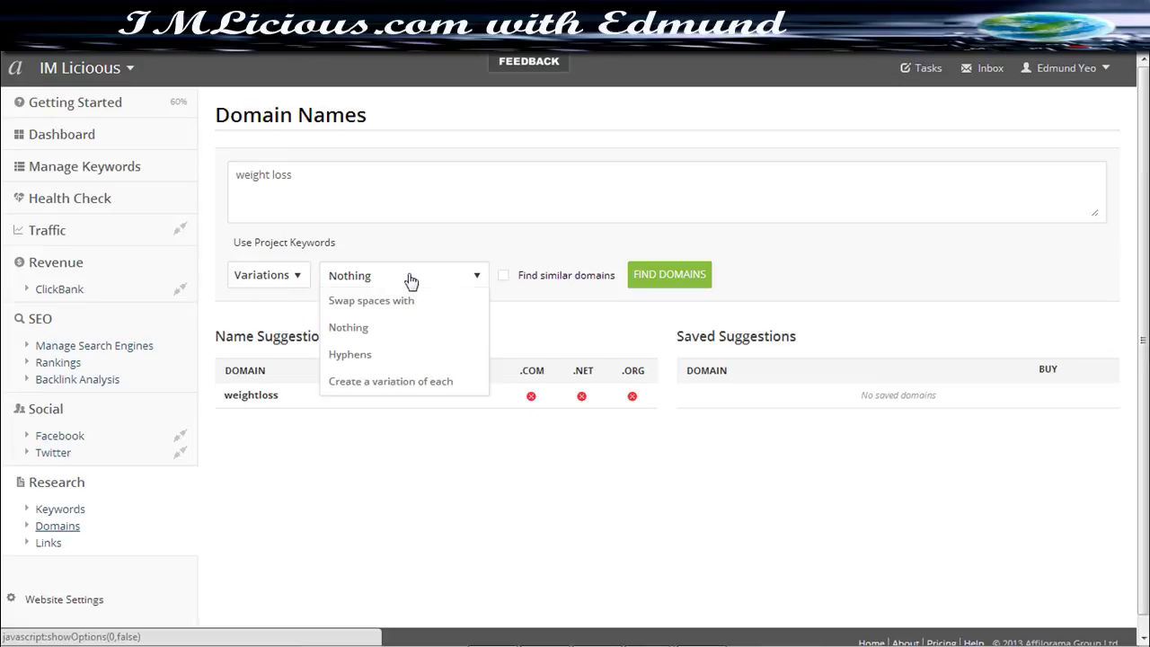
click(378, 361)
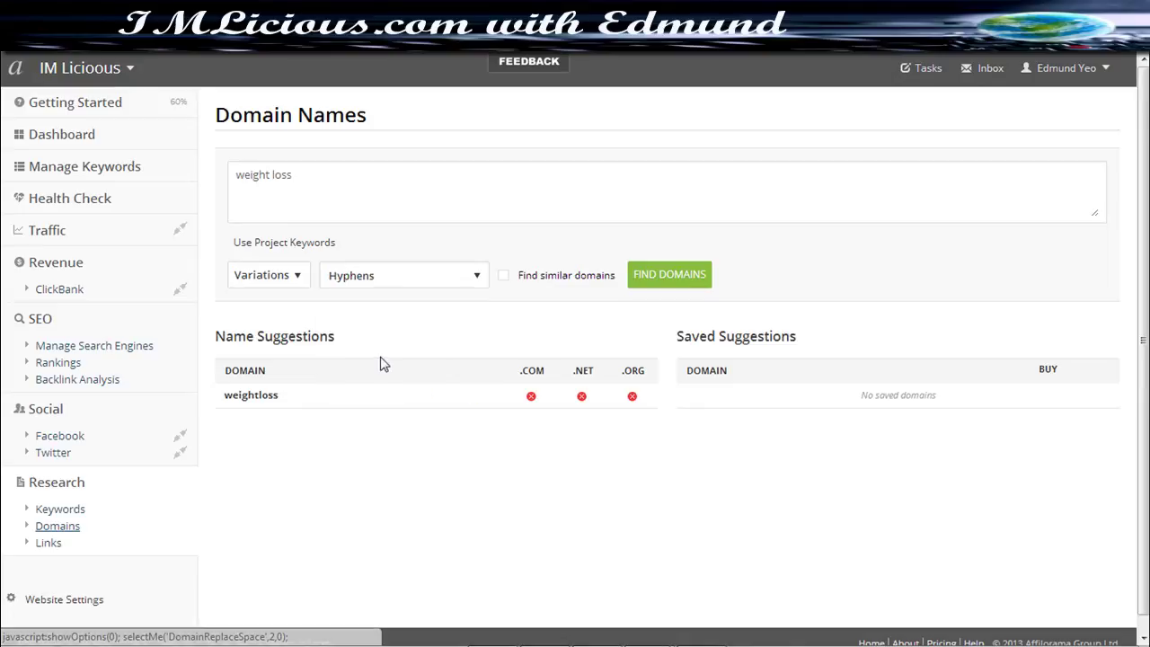
click(405, 284)
click(387, 382)
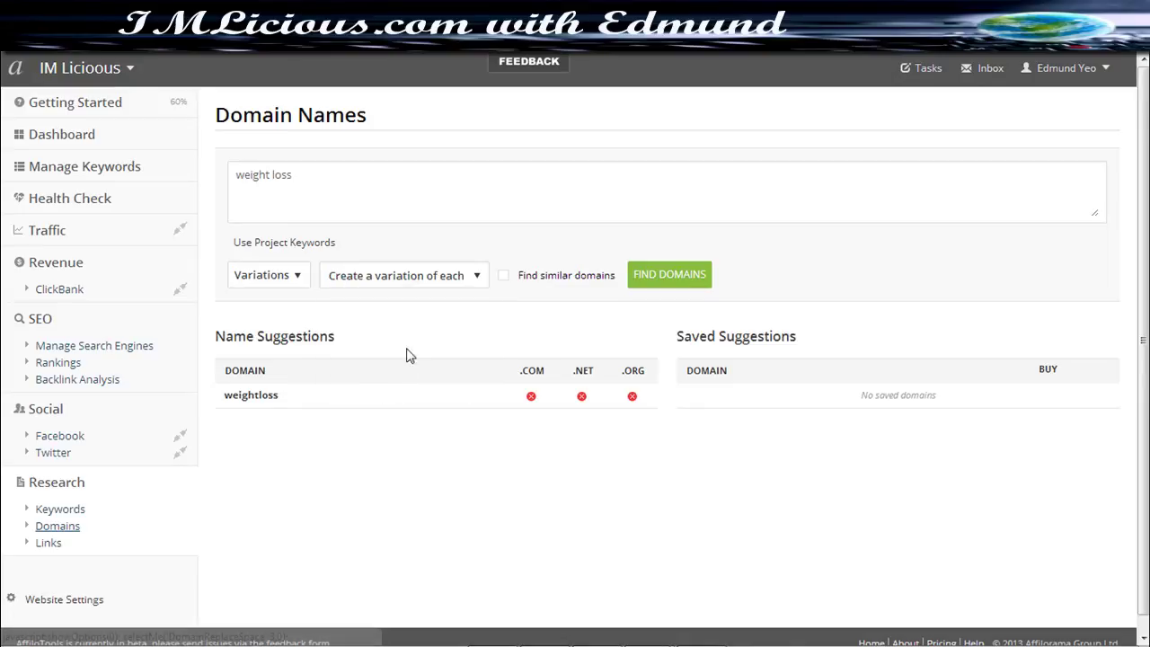
click(696, 275)
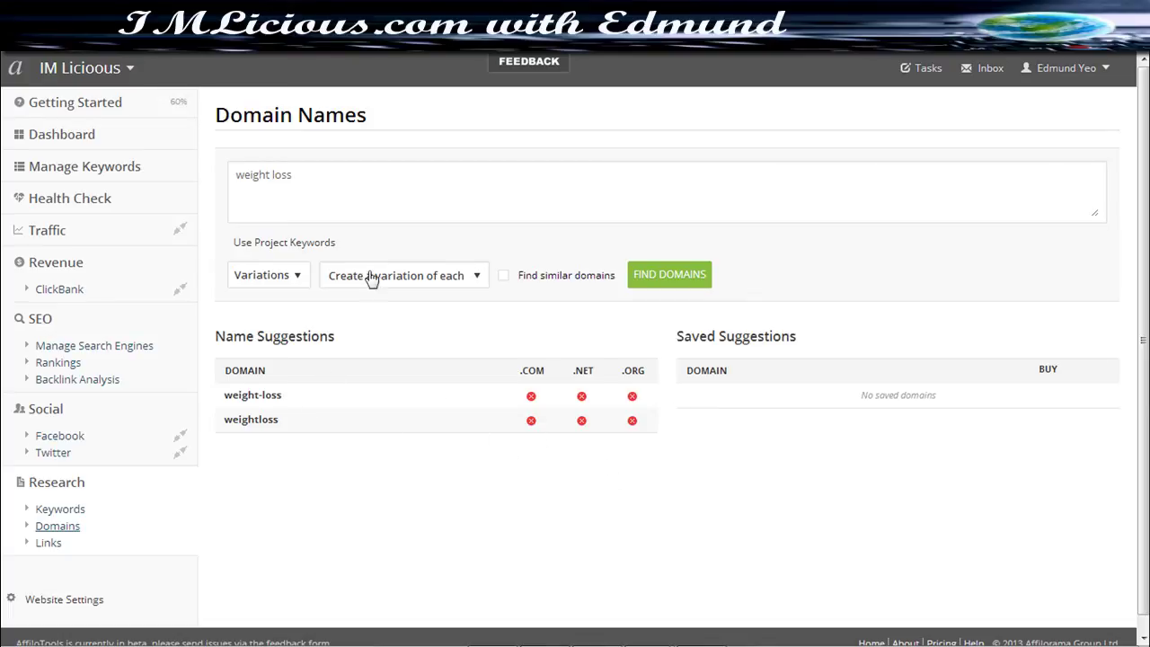
Clear the accidental page-wide selection and move to the Link Finder.
key(ctrl+a)
click(371, 185)
click(50, 545)
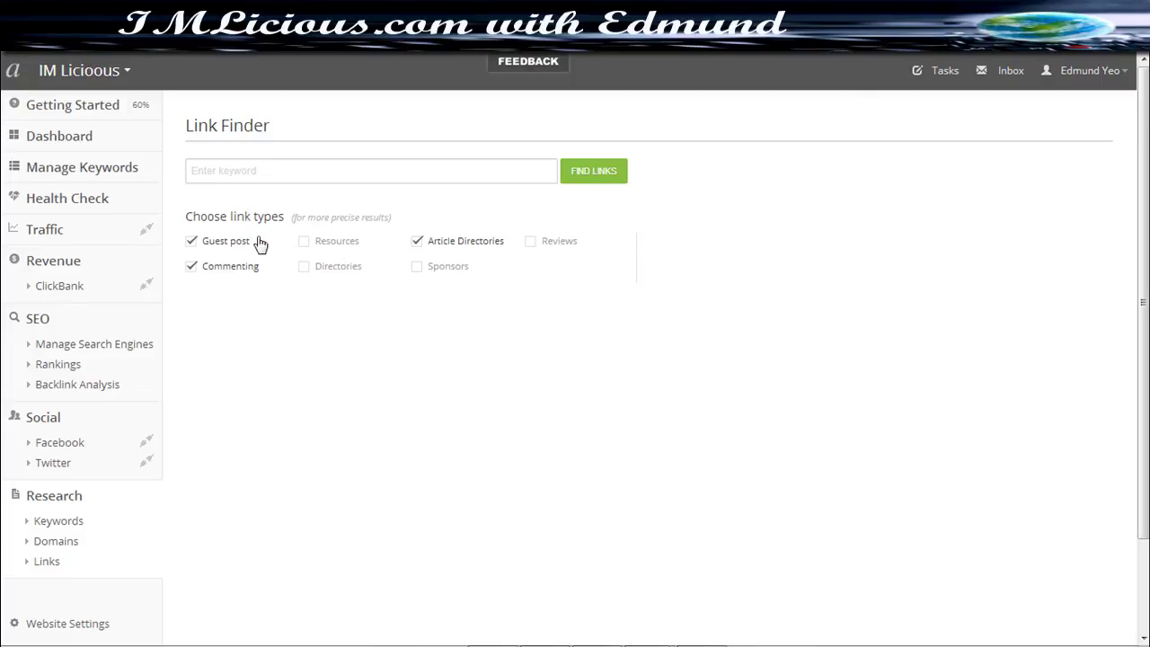
Find 'weight loss' links limited to Guest post, excluding Commenting and Article Directories.
click(192, 268)
click(420, 243)
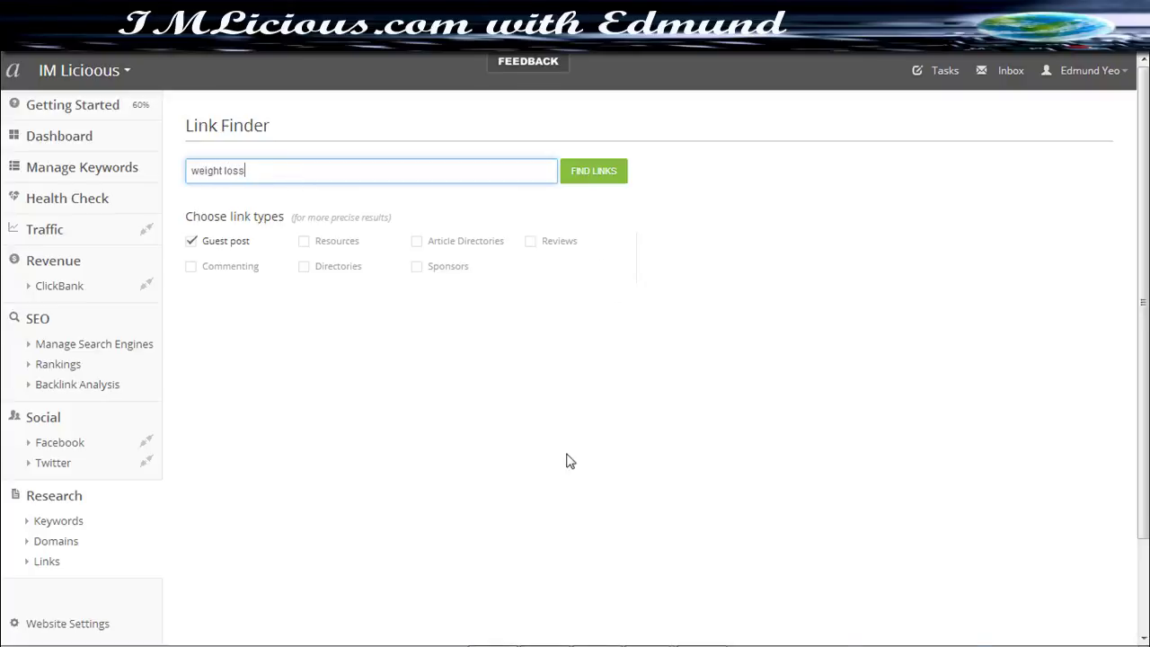
click(600, 173)
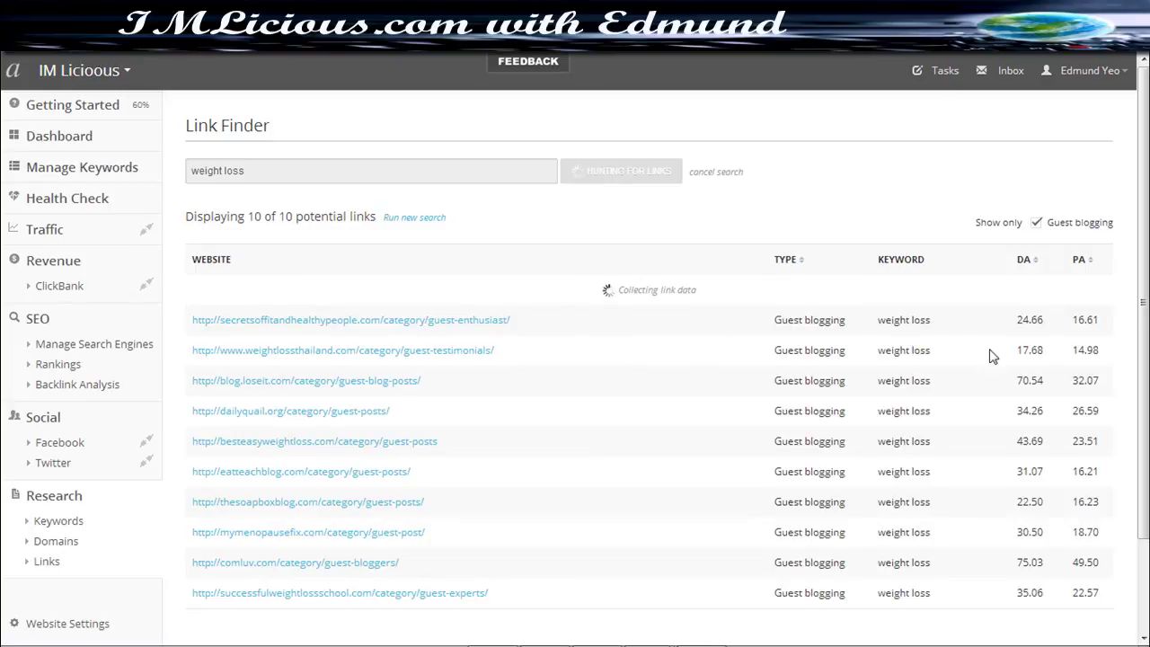
Scroll through the 'weight loss' guest-blogging links and their DA and PA scores.
scroll(629, 314, down, 3)
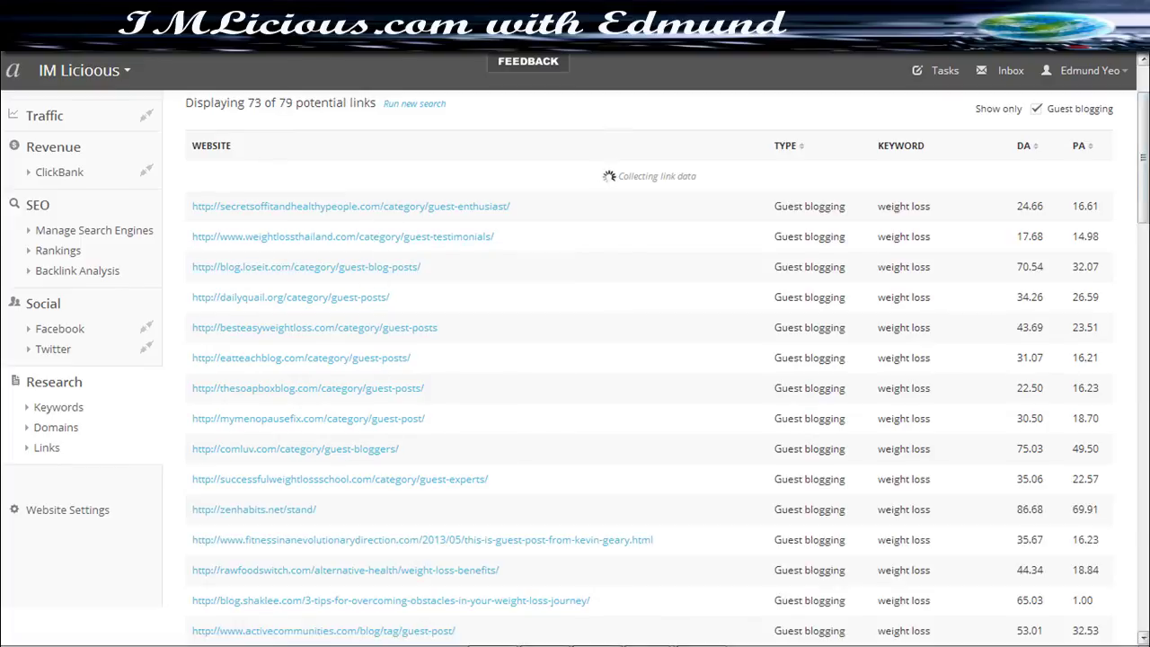
scroll(575, 360, up, 2)
scroll(575, 360, down, 4)
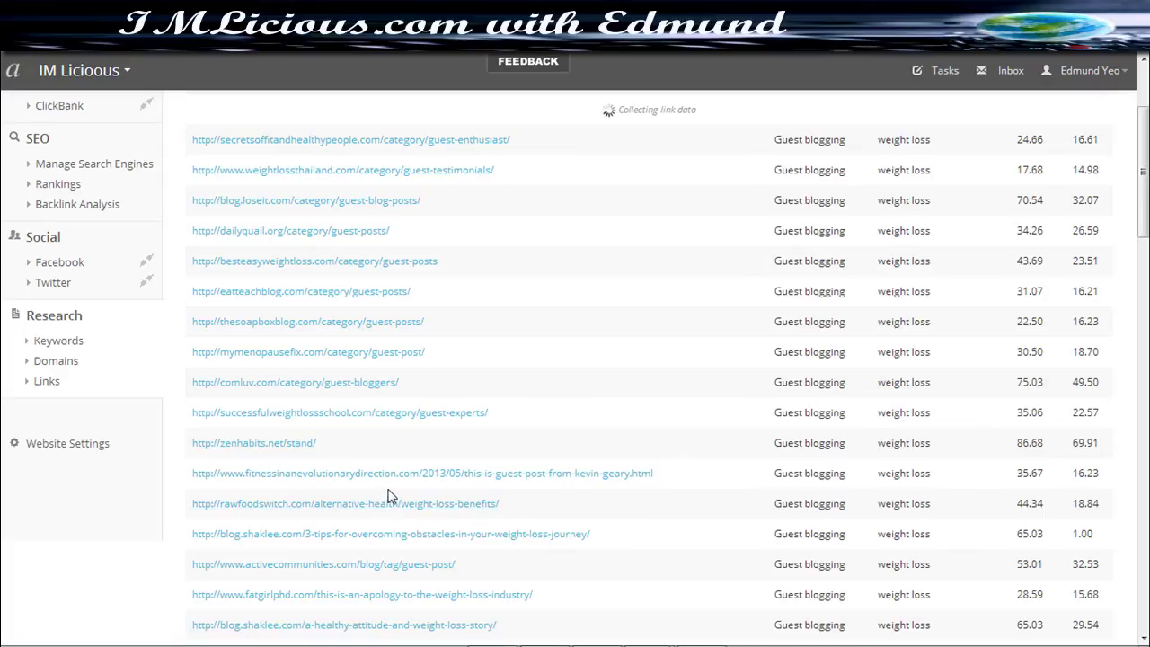
drag(1145, 213, 1146, 256)
scroll(398, 380, up, 4)
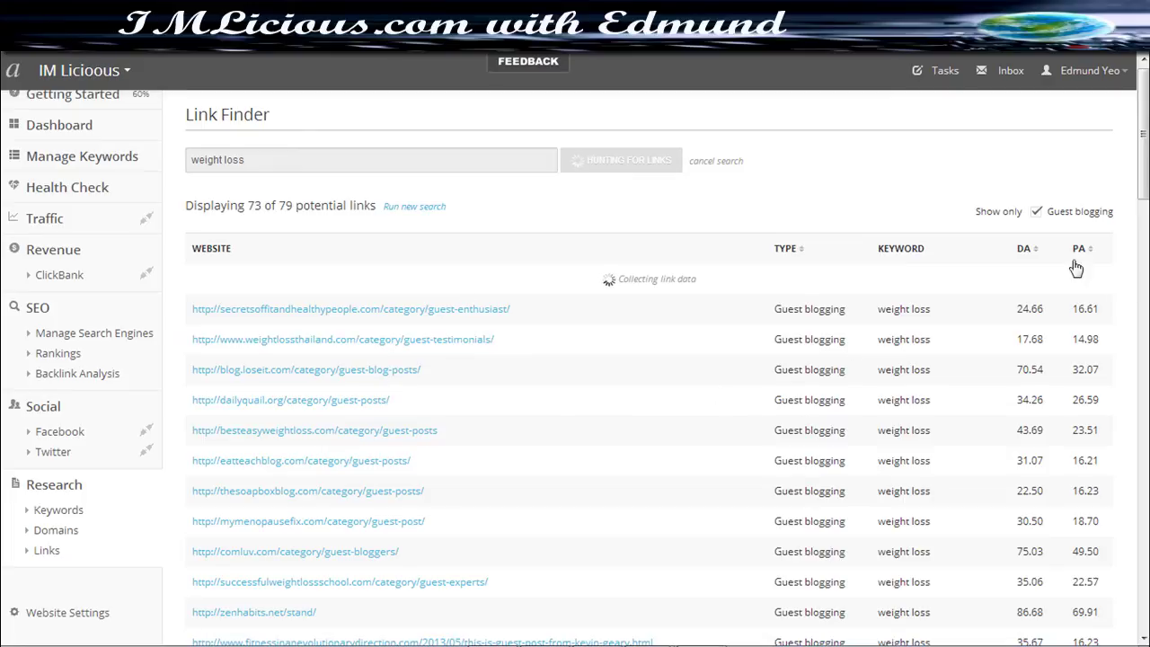
scroll(1070, 252, down, 1)
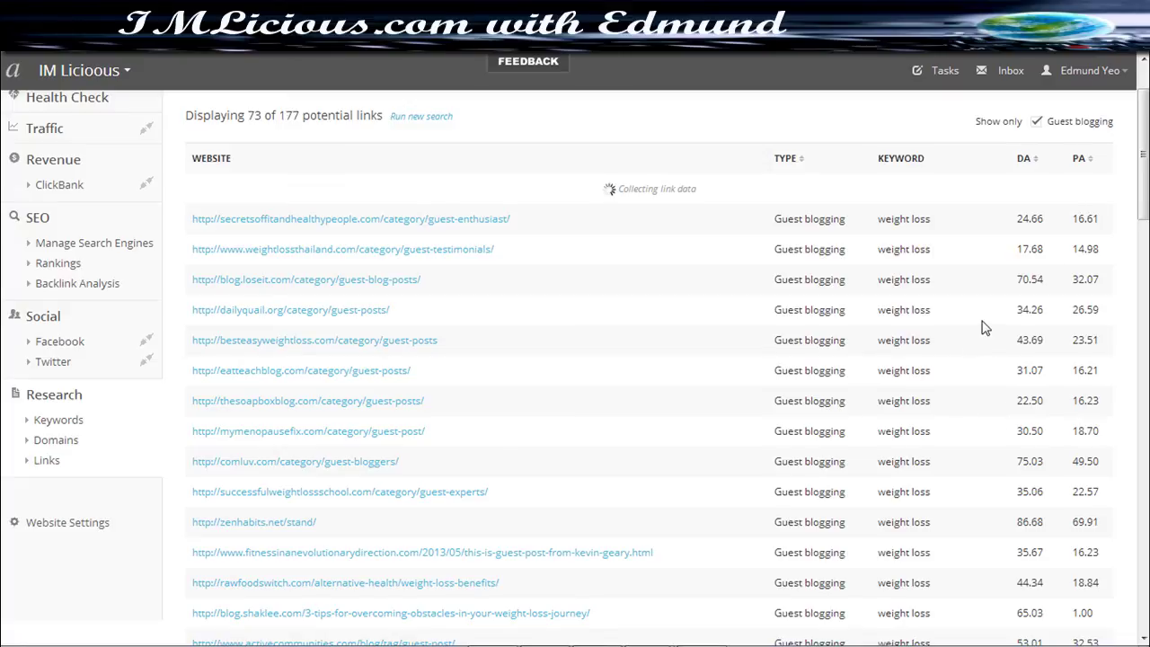
Sort the guest-blogging links by DA, highest first, and scroll through sites scoring 100.00.
click(1026, 160)
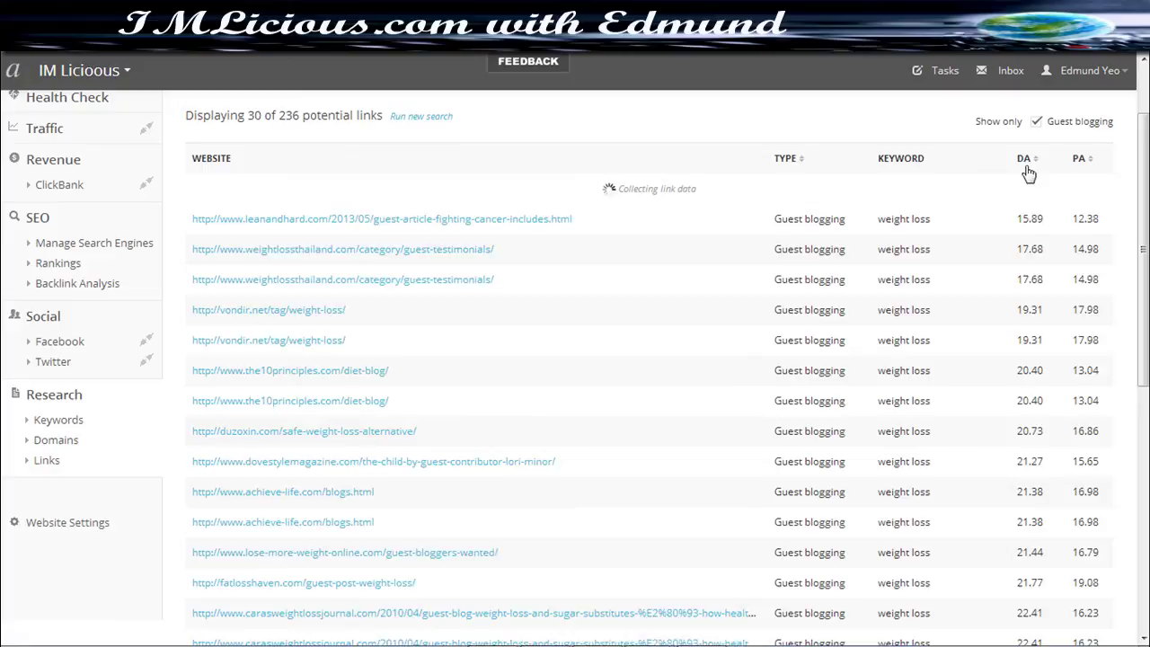
click(1028, 169)
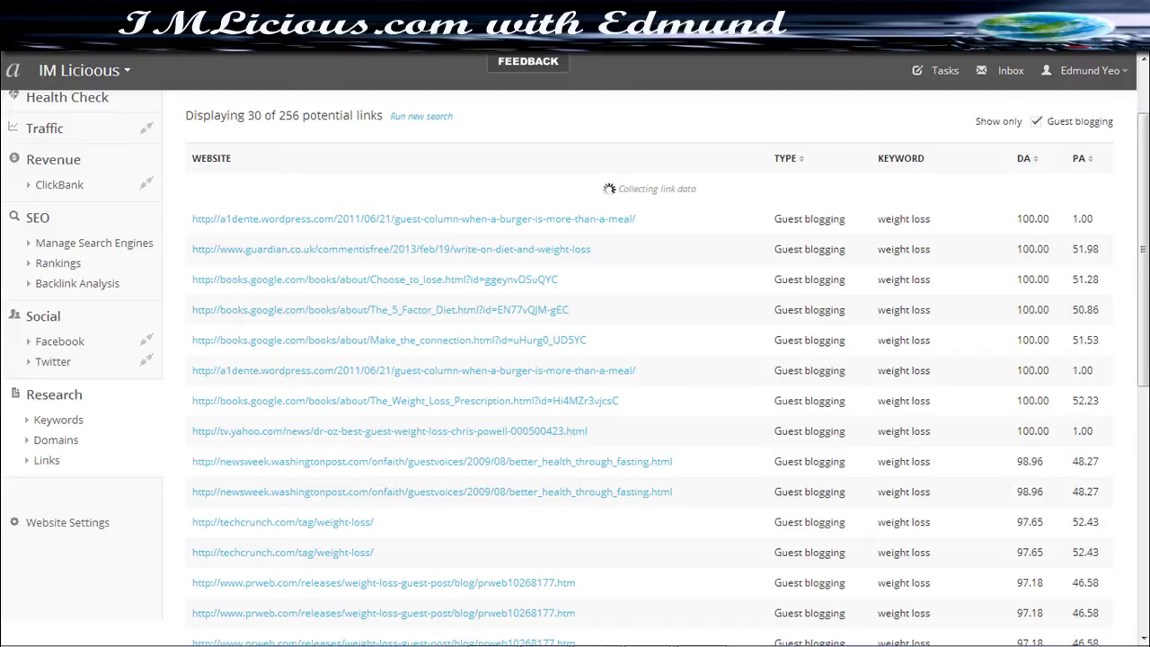
scroll(1123, 368, down, 2)
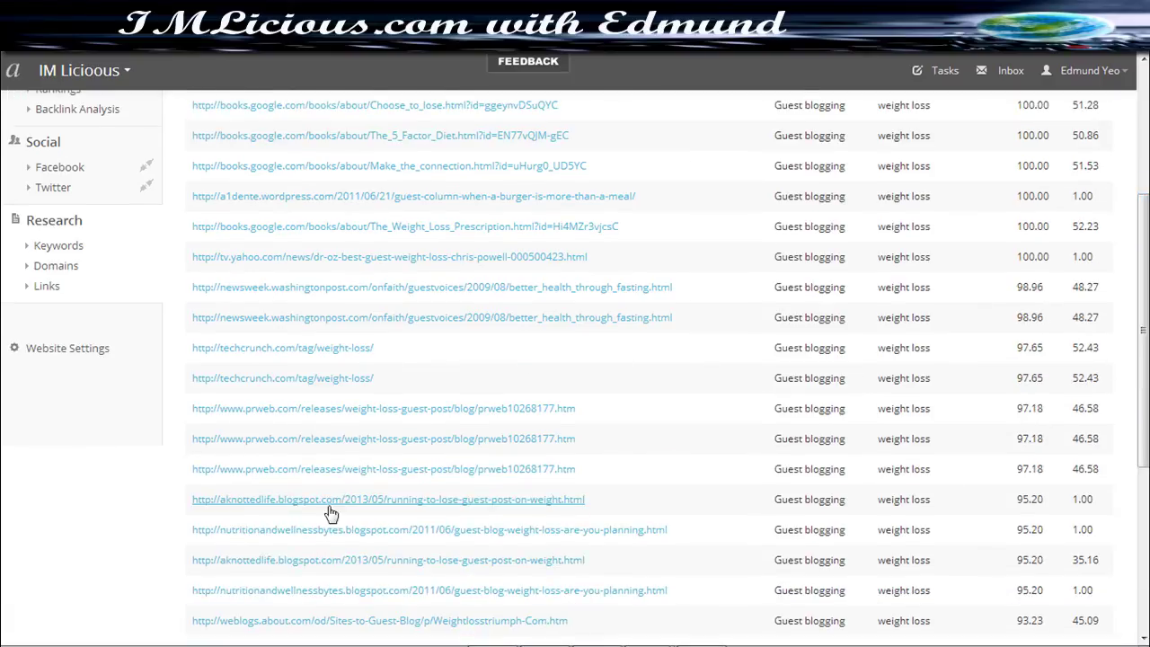
scroll(1137, 440, down, 3)
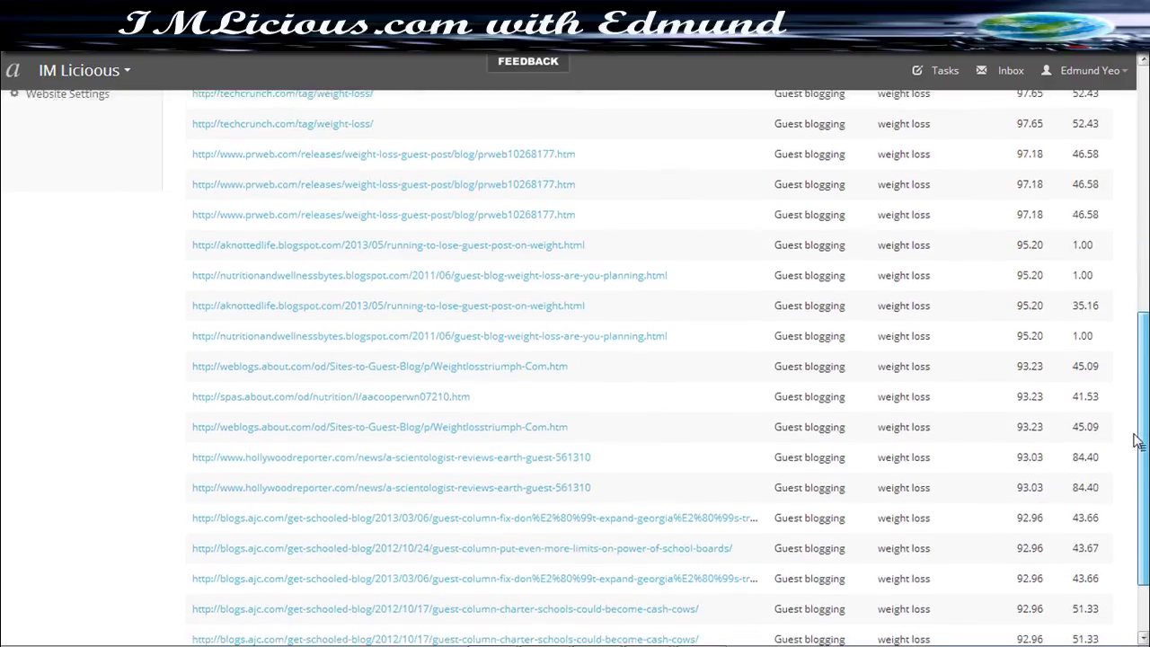
scroll(1137, 441, down, 3)
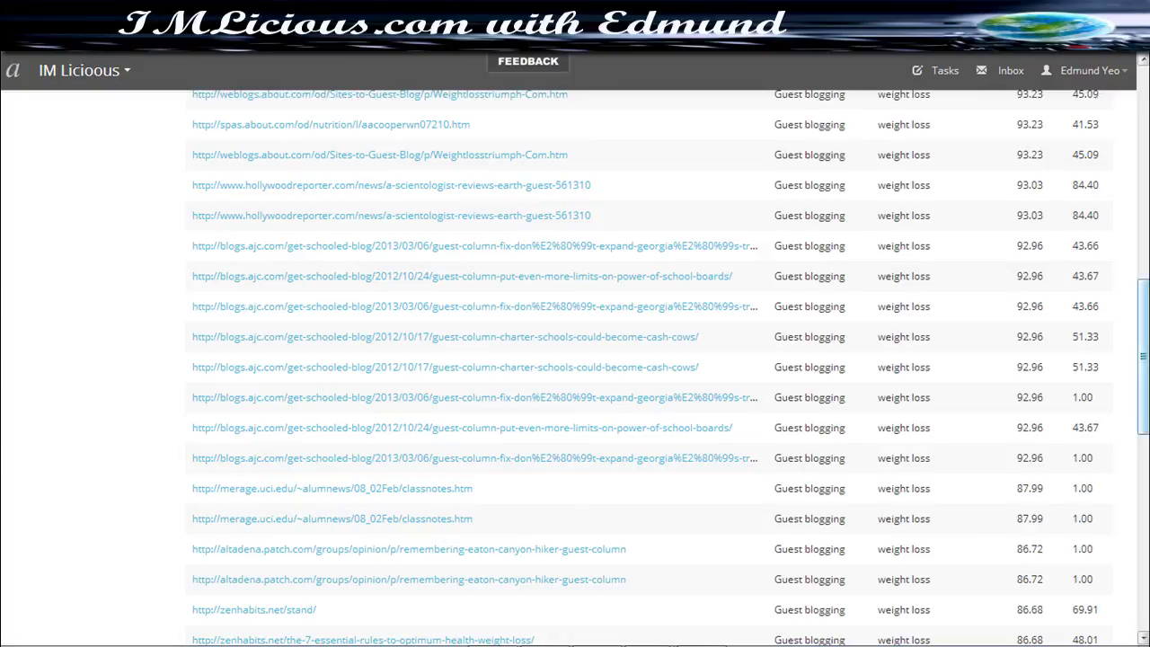
drag(1143, 356, 1083, 431)
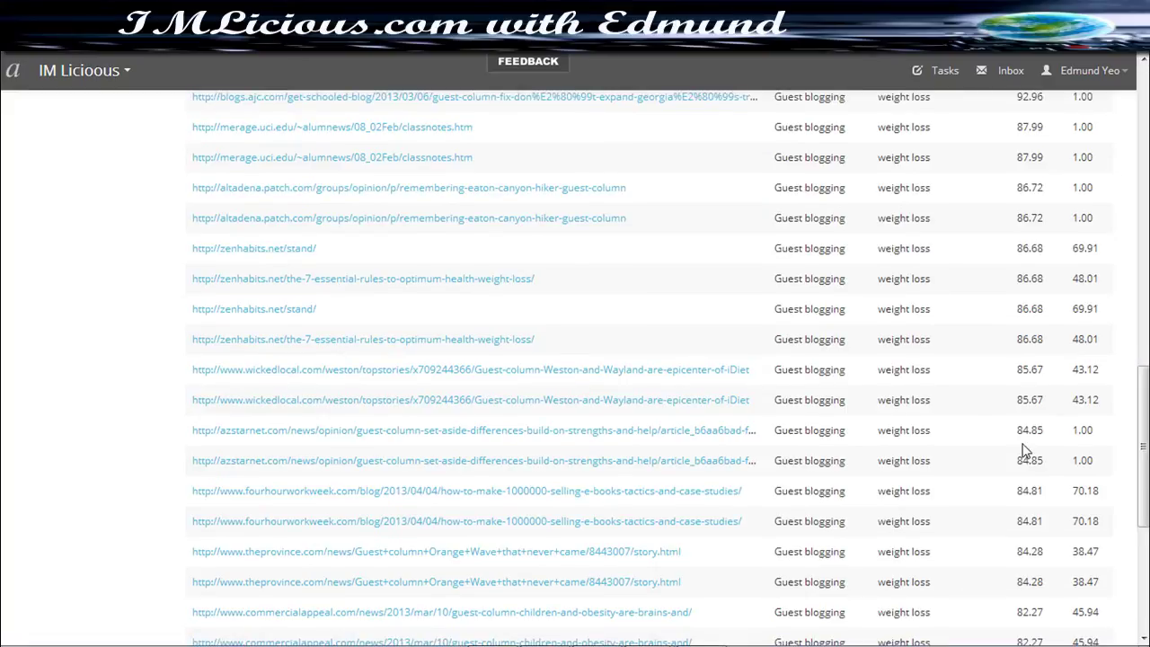
click(1146, 550)
scroll(1146, 549, up, 10)
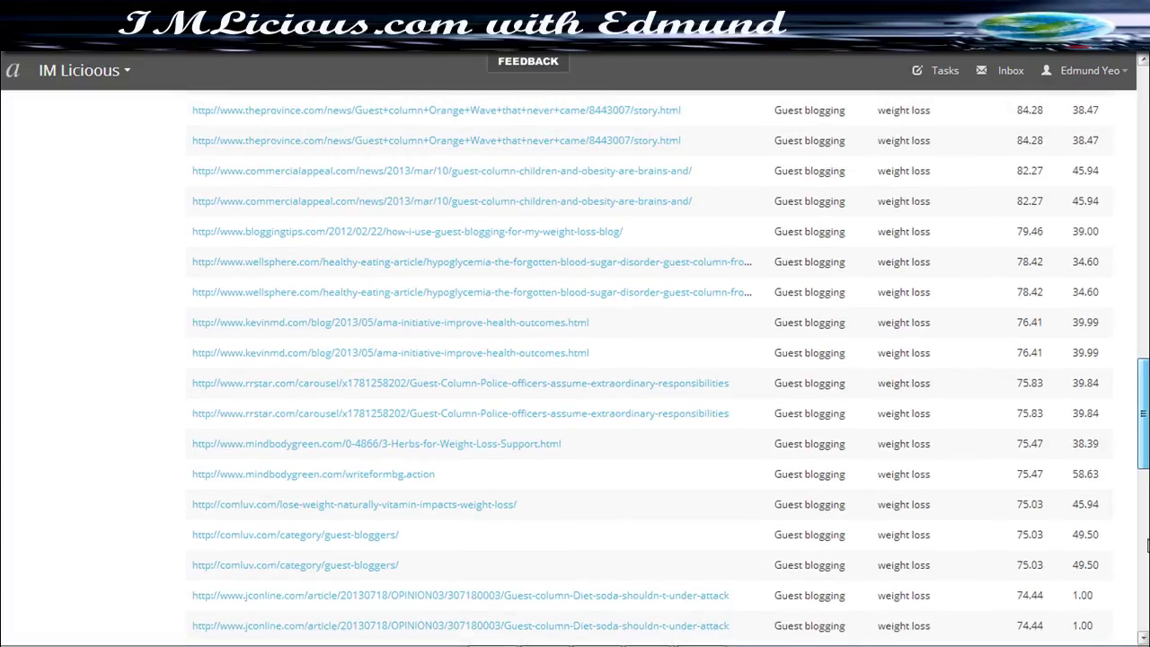
scroll(1143, 179, up, 4)
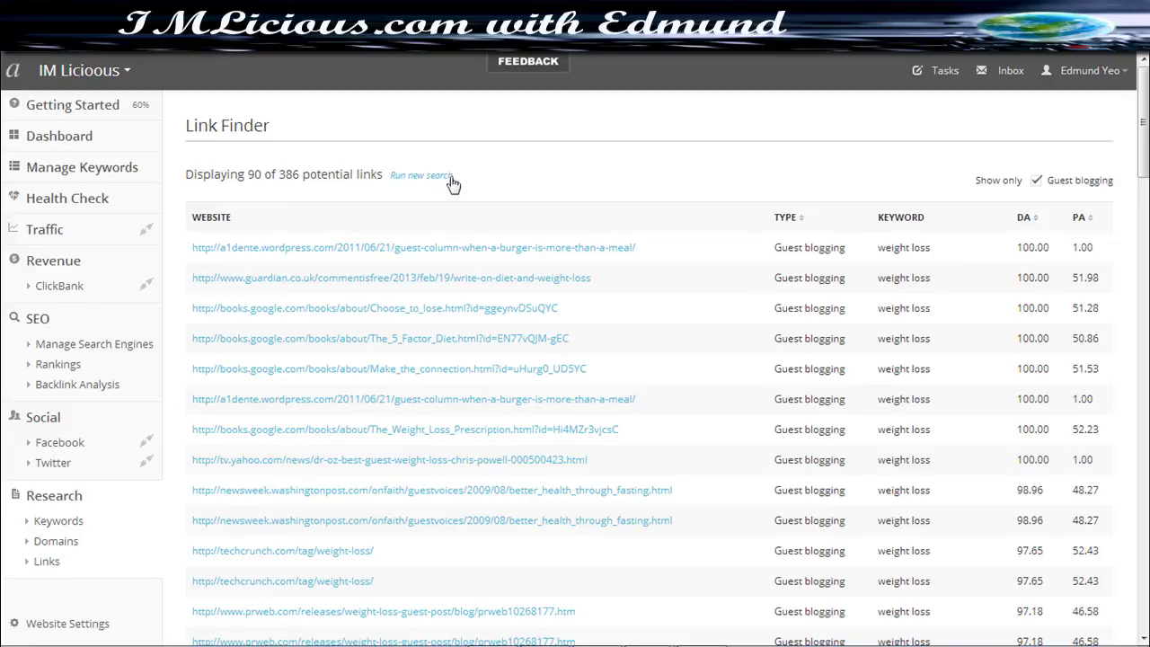
Reset the Link Finder to a fresh search with an empty keyword box.
click(410, 183)
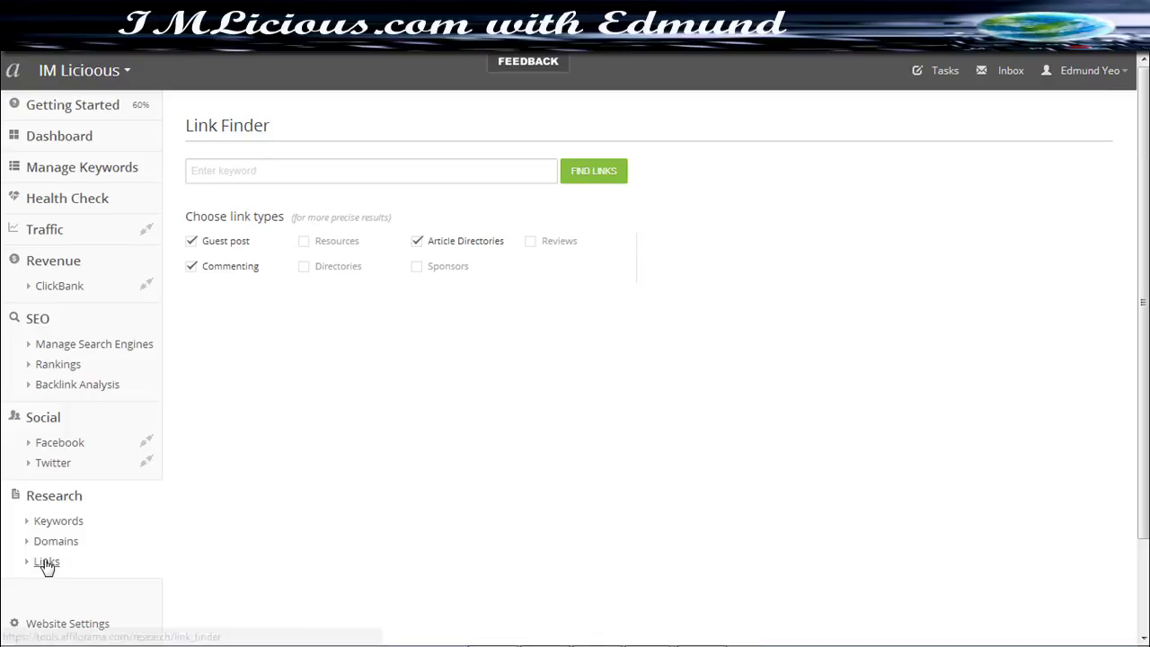
scroll(54, 557, down, 1)
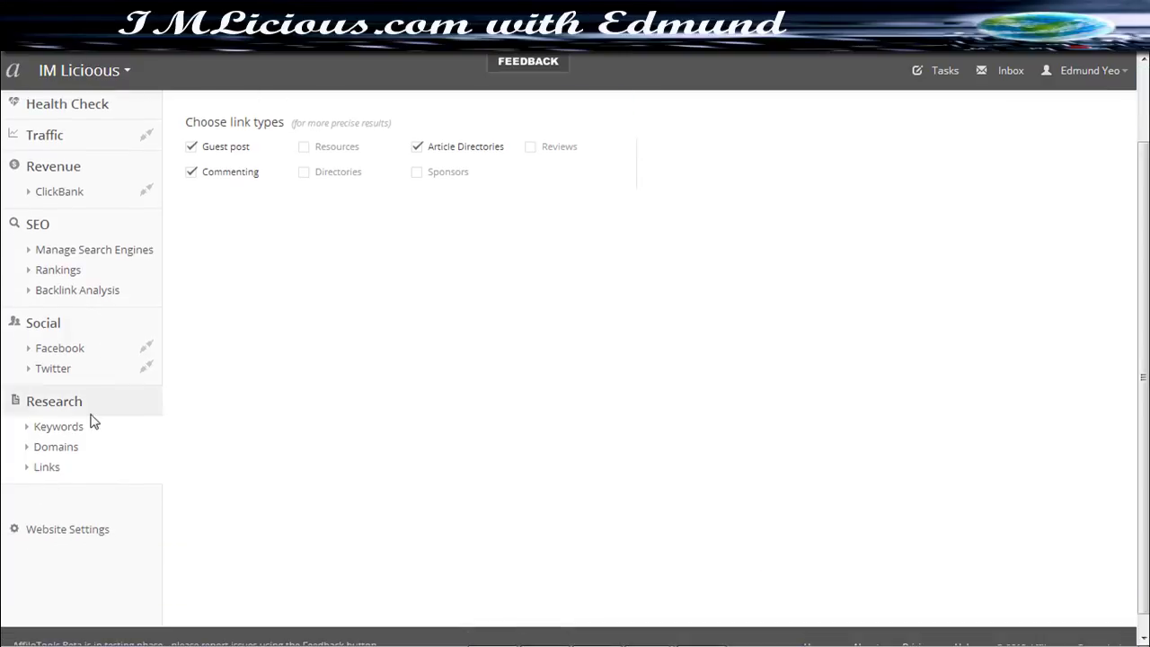
Open the IM Licioous project's Website Settings from the sidebar.
click(70, 532)
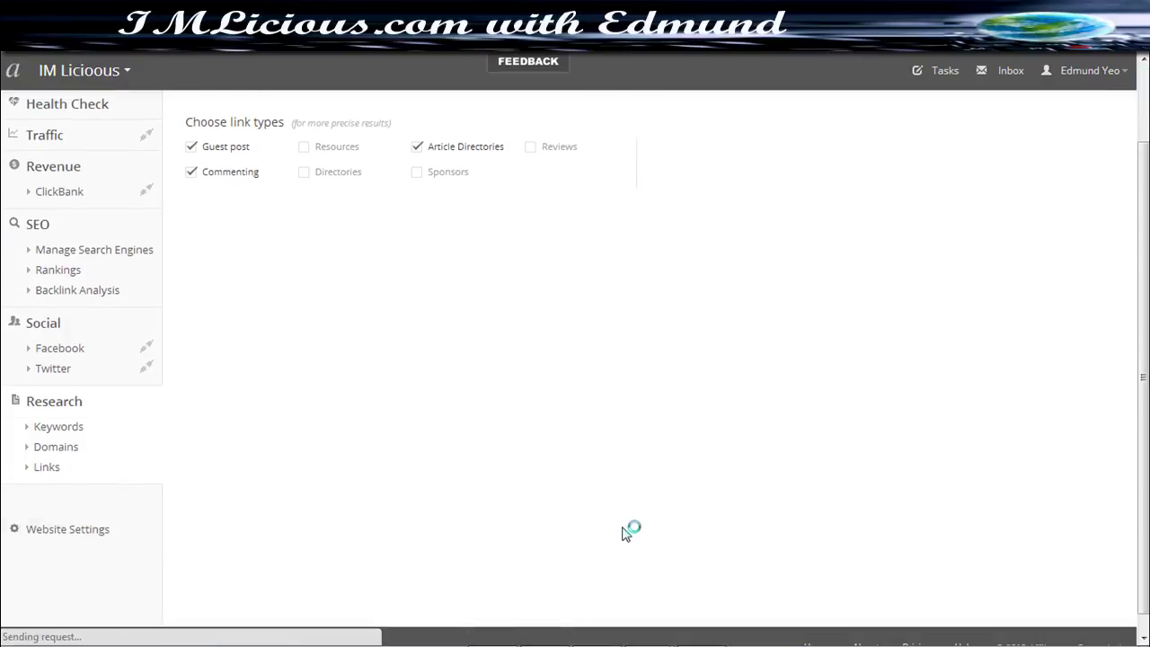